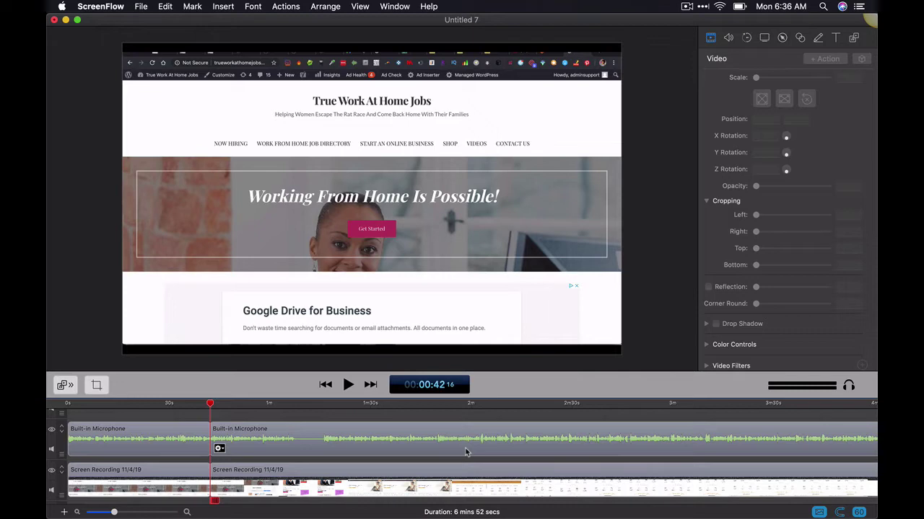
# - Split both the recording and microphone clips at 0:53, then move the playhead to about 0:59
pyautogui.click(349, 387)
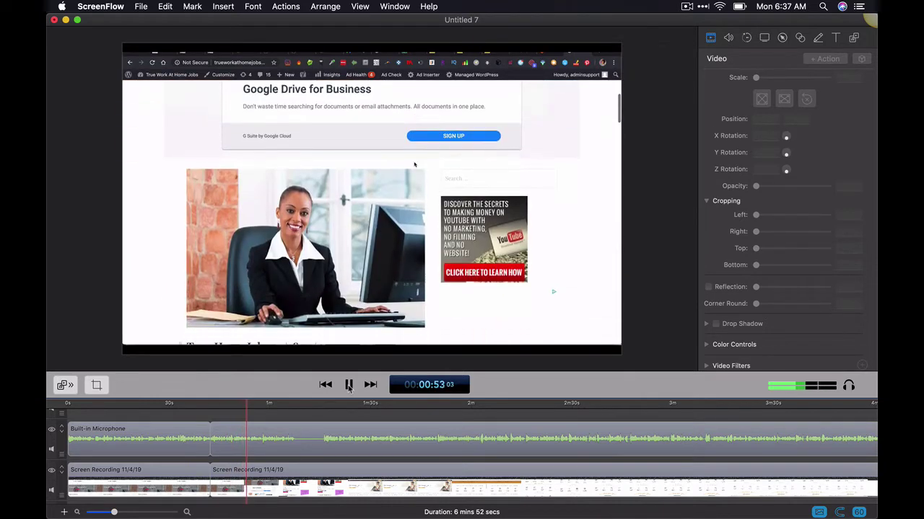
pyautogui.click(349, 385)
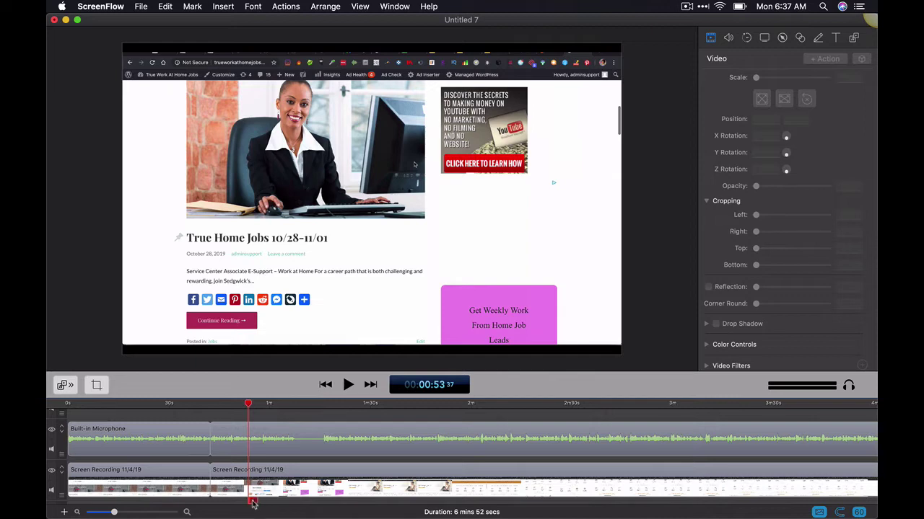
pyautogui.press('t')
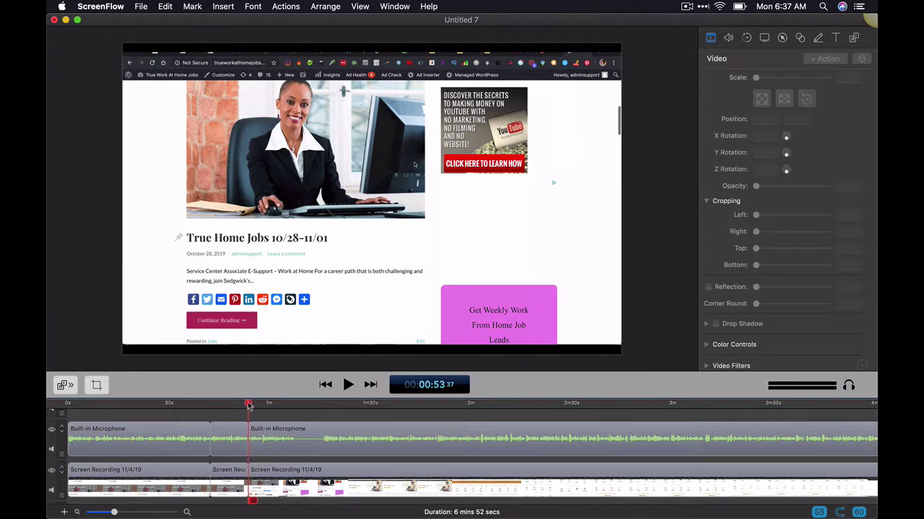
pyautogui.moveTo(248, 405); pyautogui.dragTo(268, 406)
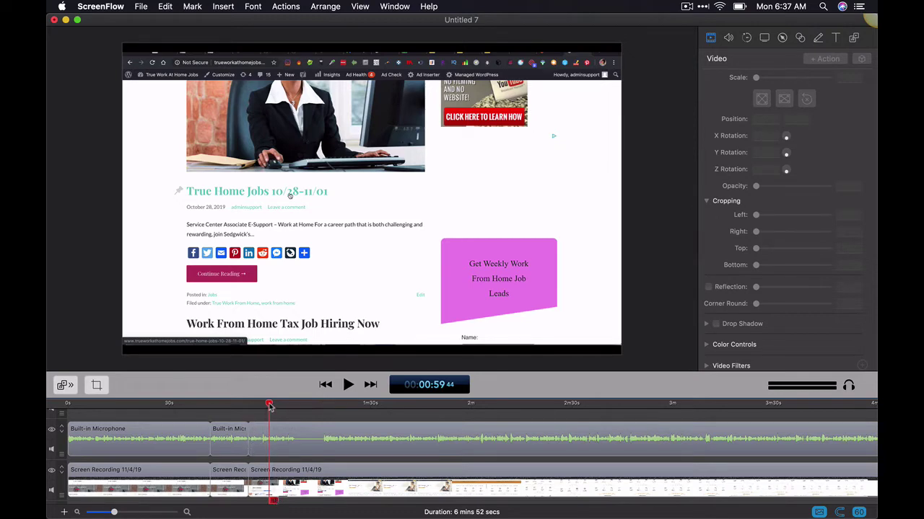
# - Undo the 0:53 split and move the playhead back to about 0:51
pyautogui.click(169, 9)
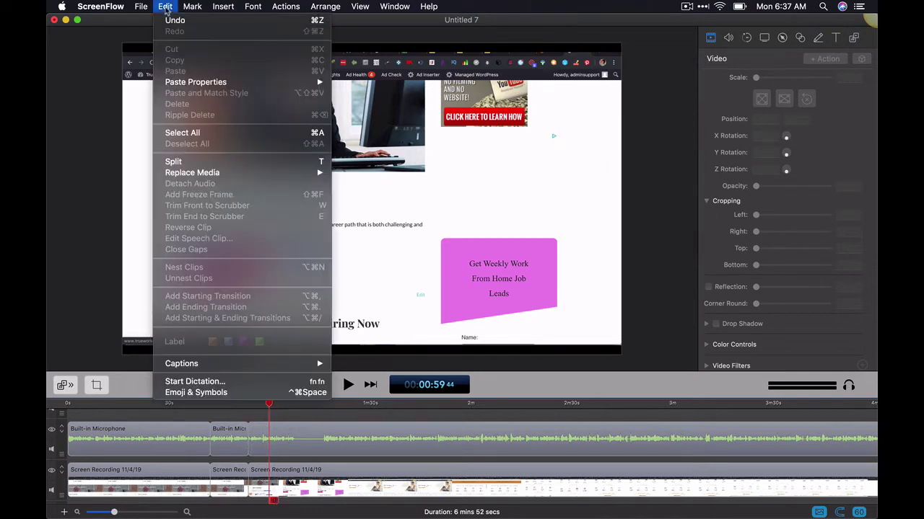
pyautogui.click(171, 22)
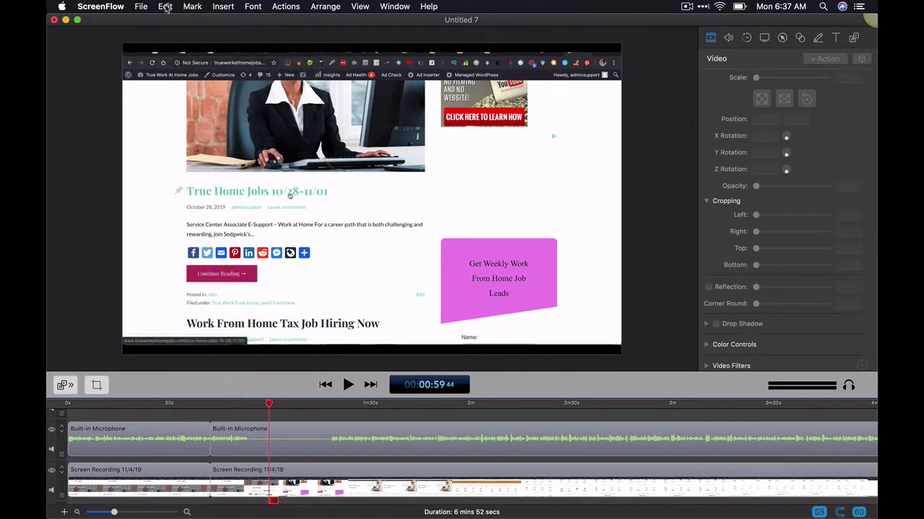
pyautogui.moveTo(270, 406); pyautogui.dragTo(243, 406)
# - Play to 1:07 and split both clips there, opening a gap before the later clips
pyautogui.click(348, 385)
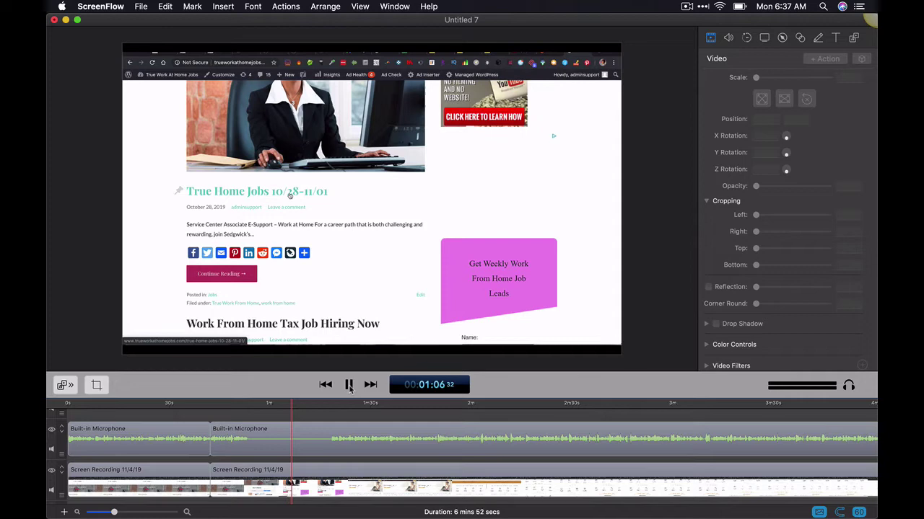
pyautogui.click(349, 385)
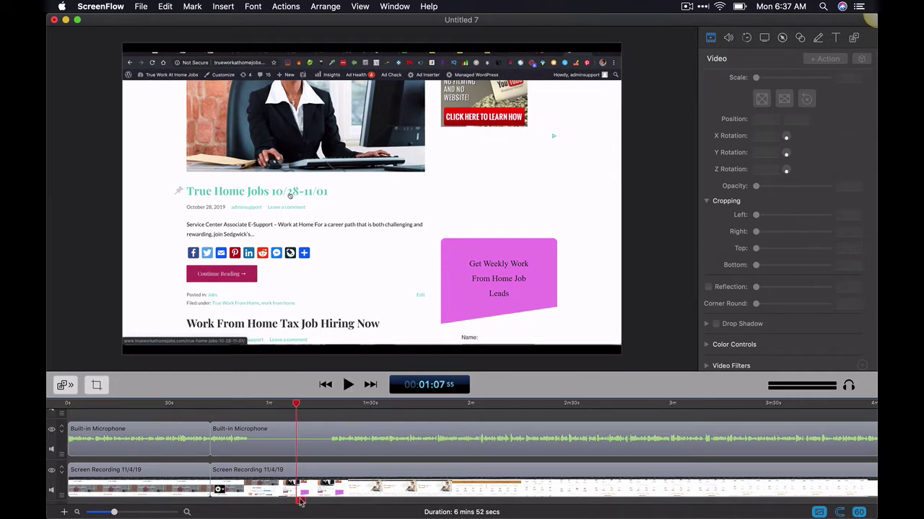
pyautogui.press('t')
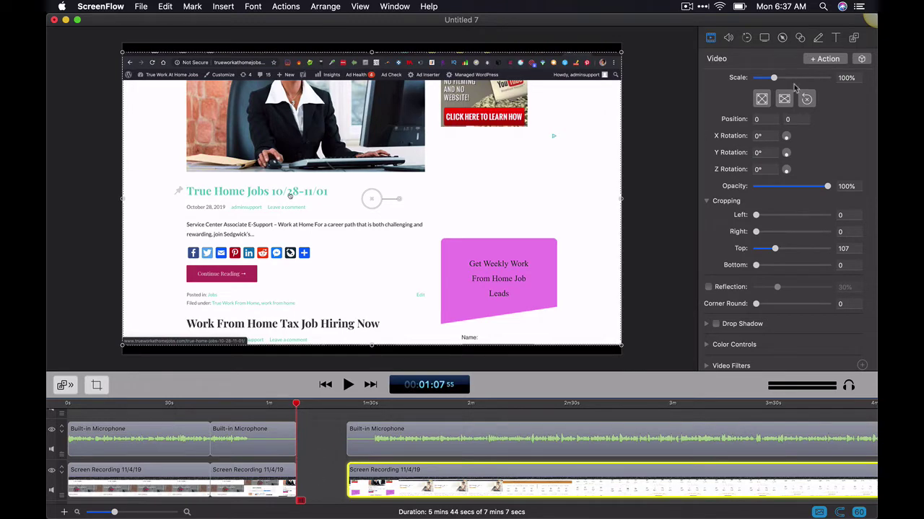
# - Import 17.mp4 from disk into the Media Library and show the project's media
pyautogui.click(854, 40)
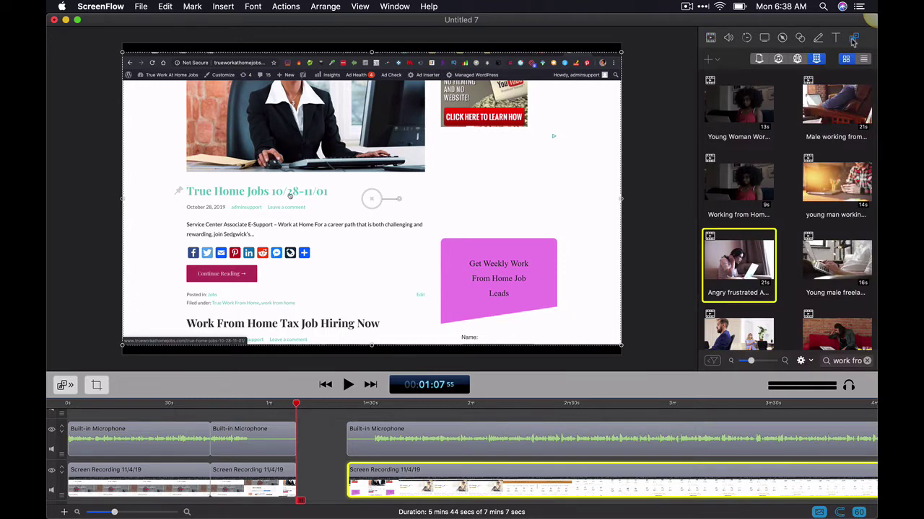
pyautogui.click(710, 60)
pyautogui.click(712, 70)
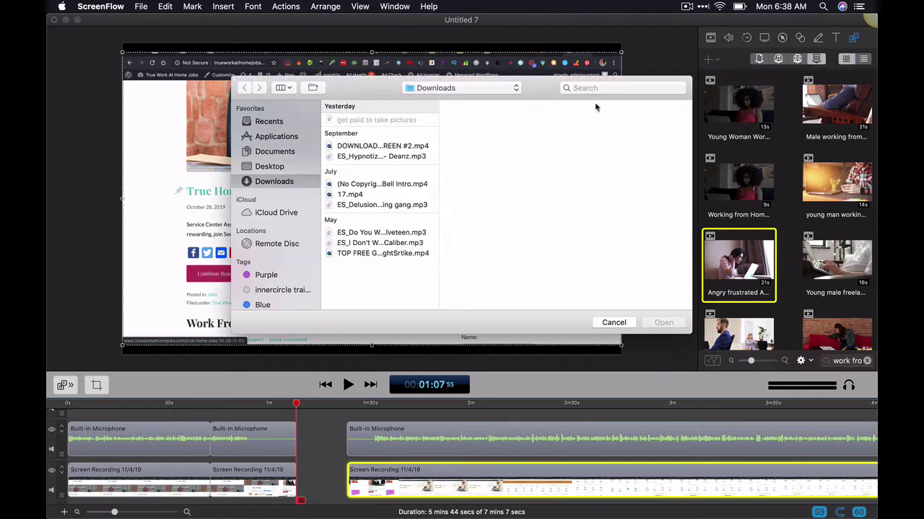
pyautogui.click(598, 88)
pyautogui.write('17')
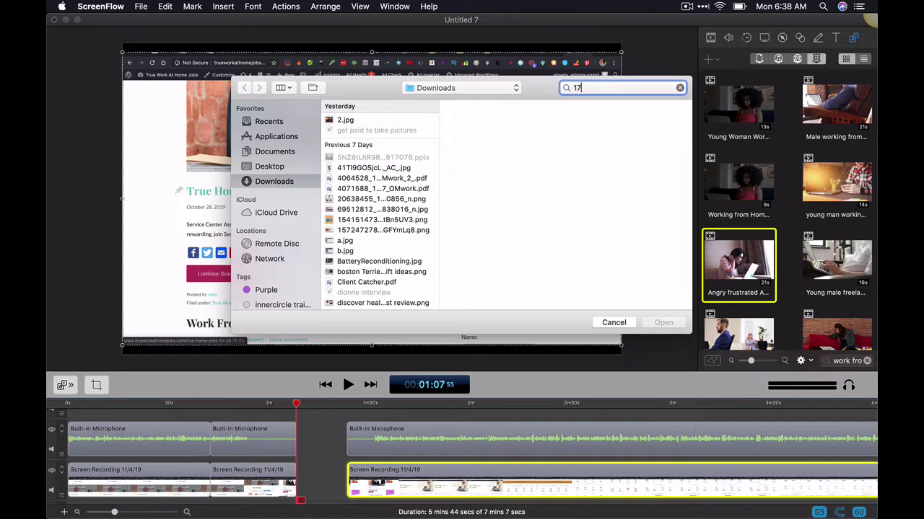
pyautogui.click(351, 214)
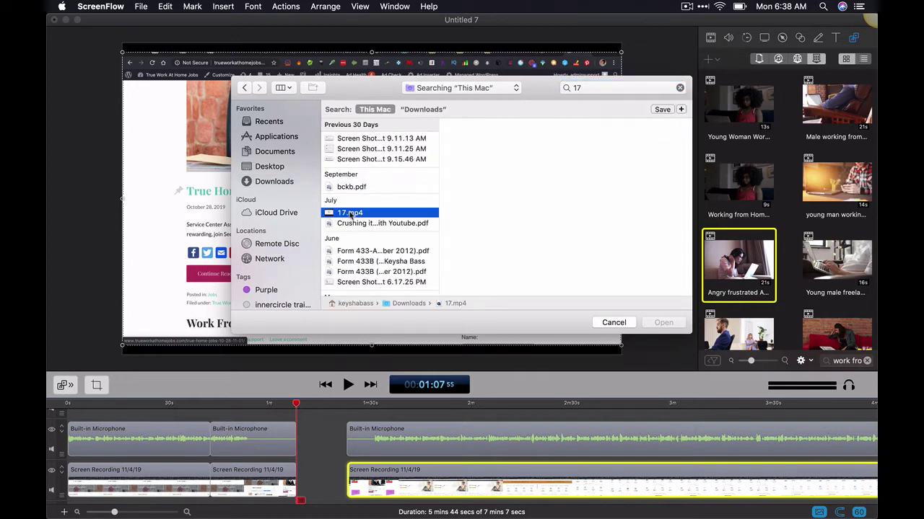
pyautogui.click(669, 329)
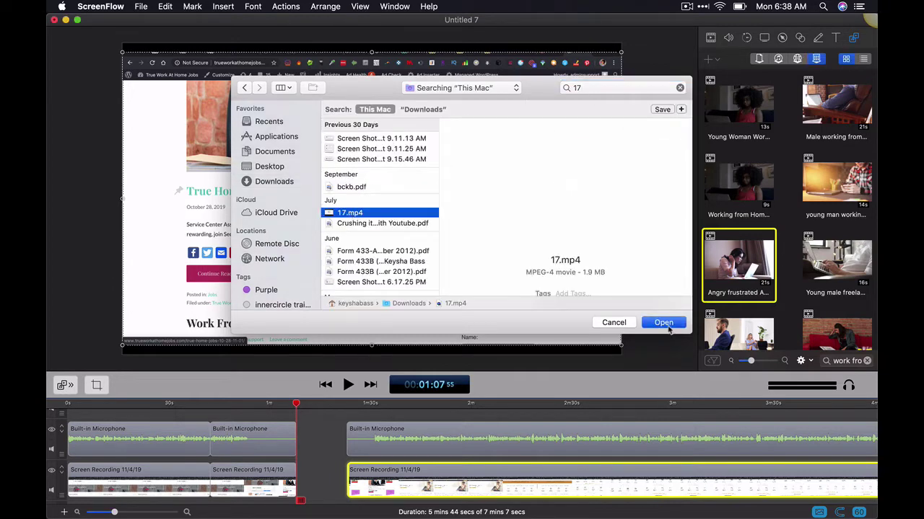
pyautogui.click(758, 61)
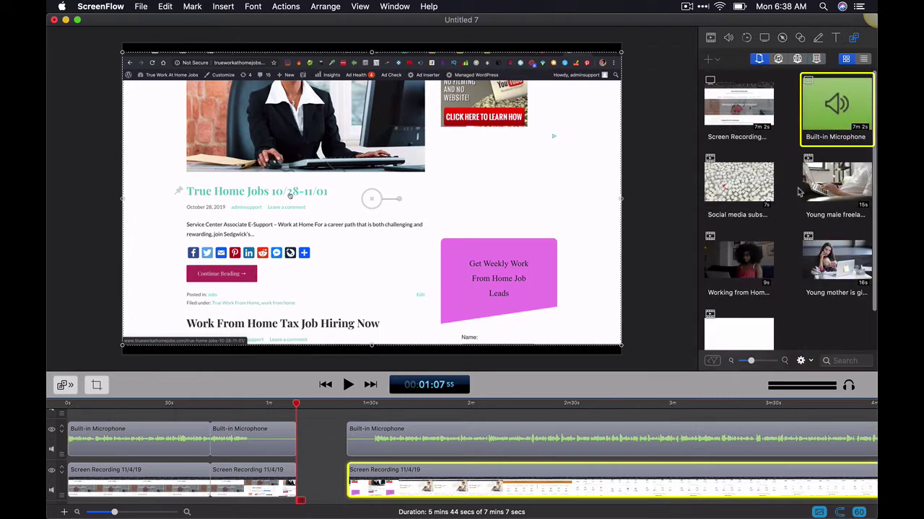
pyautogui.scroll(-2, 768, 303)
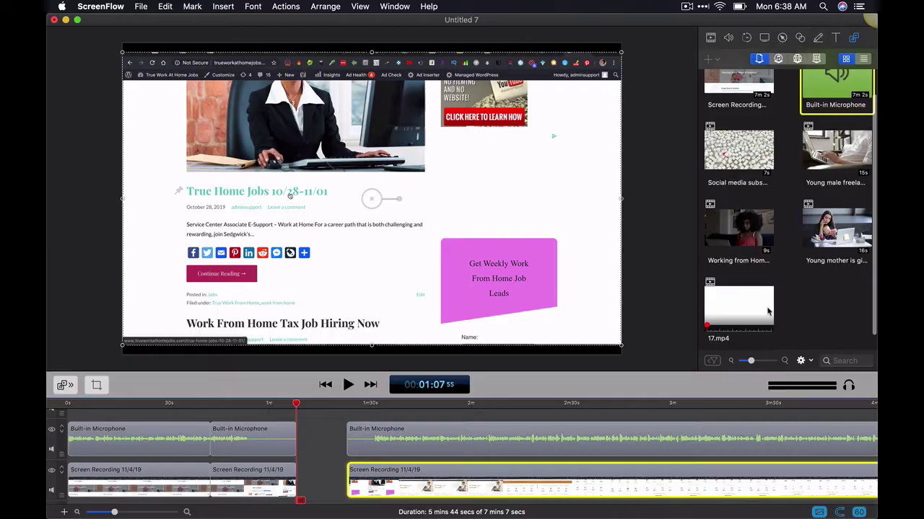
# - Drop 17.mp4 into the 1:07 gap and snap the later audio and recording clips against it
pyautogui.moveTo(768, 312); pyautogui.dragTo(306, 440)
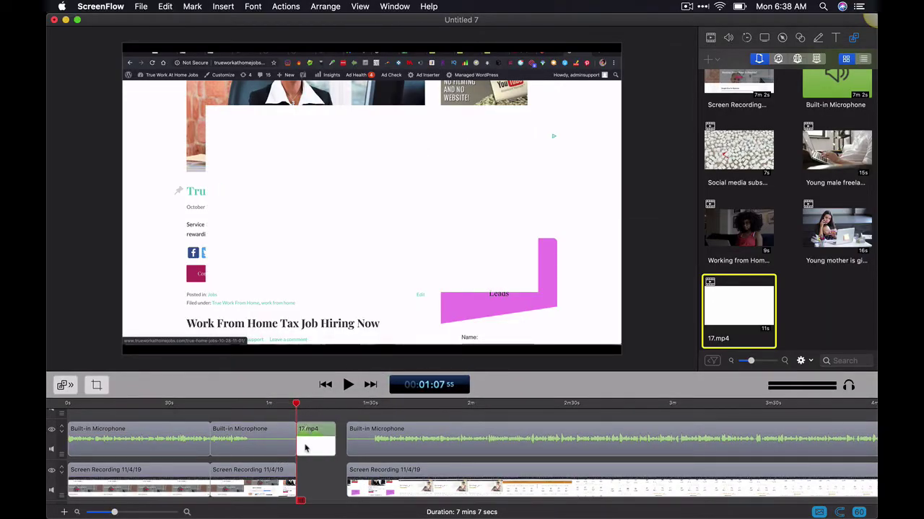
pyautogui.moveTo(403, 433); pyautogui.dragTo(392, 433)
pyautogui.click(398, 476)
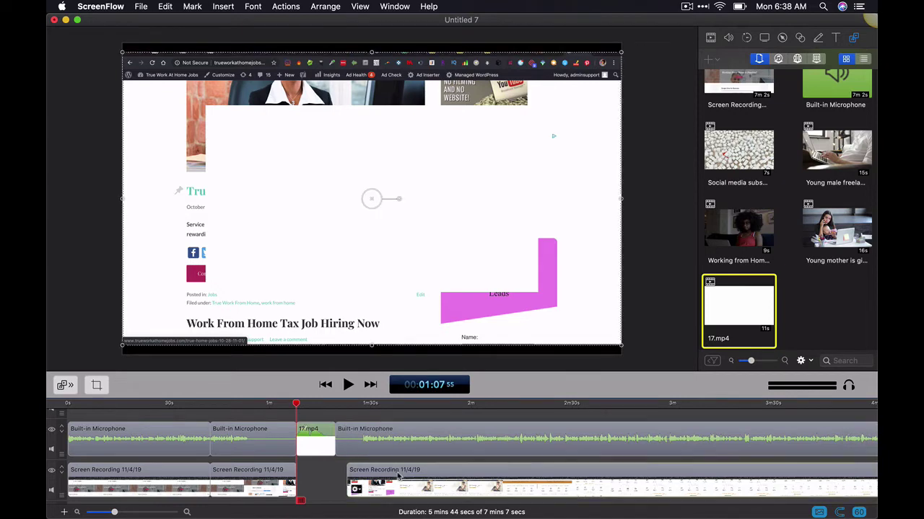
pyautogui.moveTo(397, 476); pyautogui.dragTo(386, 477)
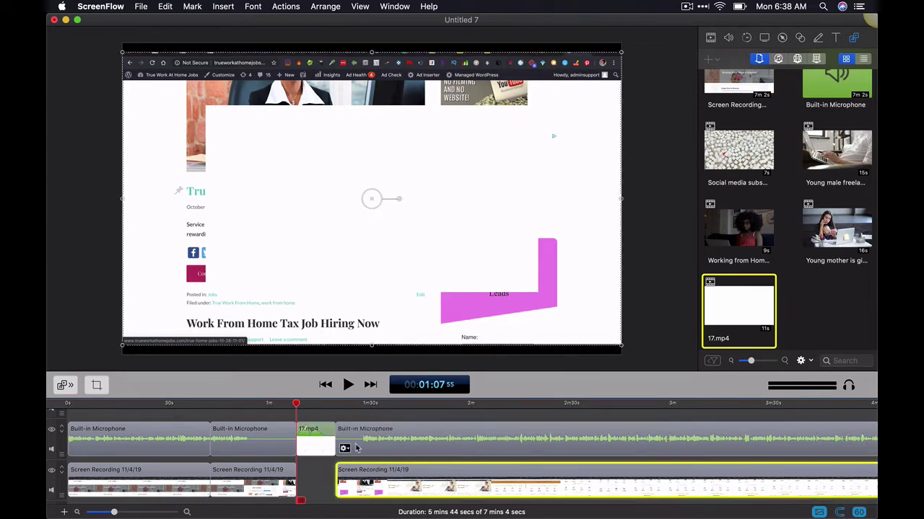
pyautogui.moveTo(374, 443)
pyautogui.mouseDown()
pyautogui.moveTo(482, 440)
pyautogui.moveTo(376, 440)
pyautogui.mouseUp()
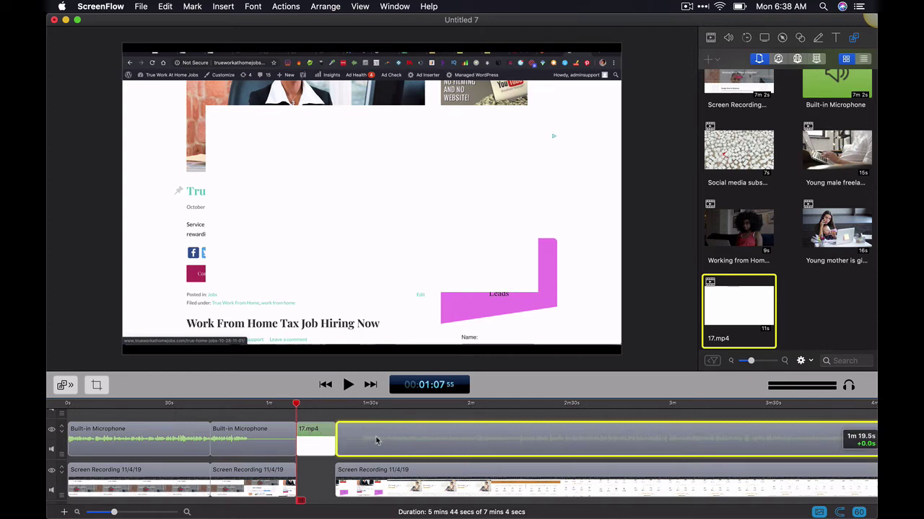
pyautogui.moveTo(376, 480)
pyautogui.mouseDown()
pyautogui.moveTo(452, 480)
pyautogui.moveTo(376, 486)
pyautogui.mouseUp()
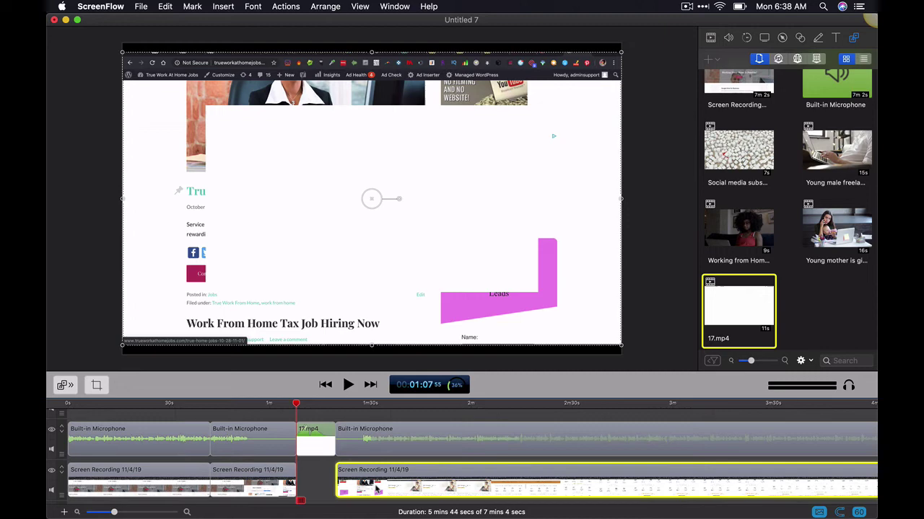
pyautogui.click(324, 444)
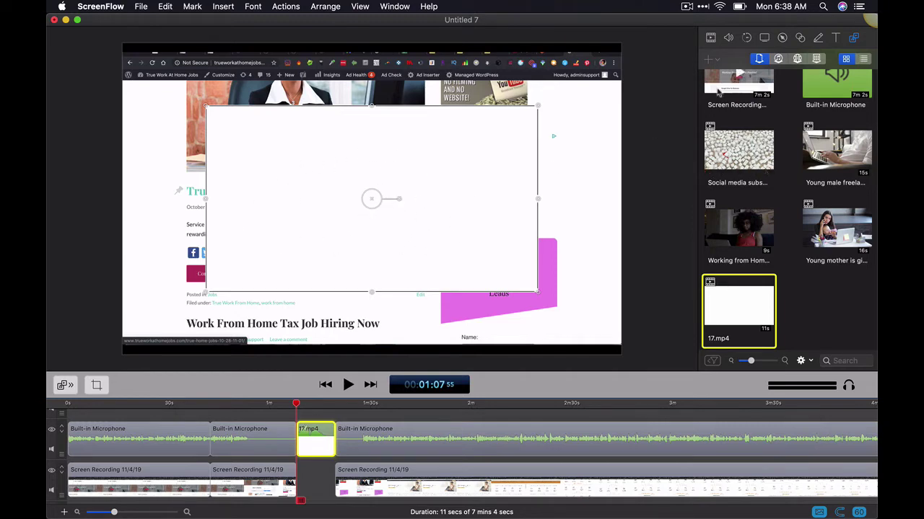
# - Scale the 17.mp4 clip to 167% so it fills the canvas
pyautogui.click(711, 37)
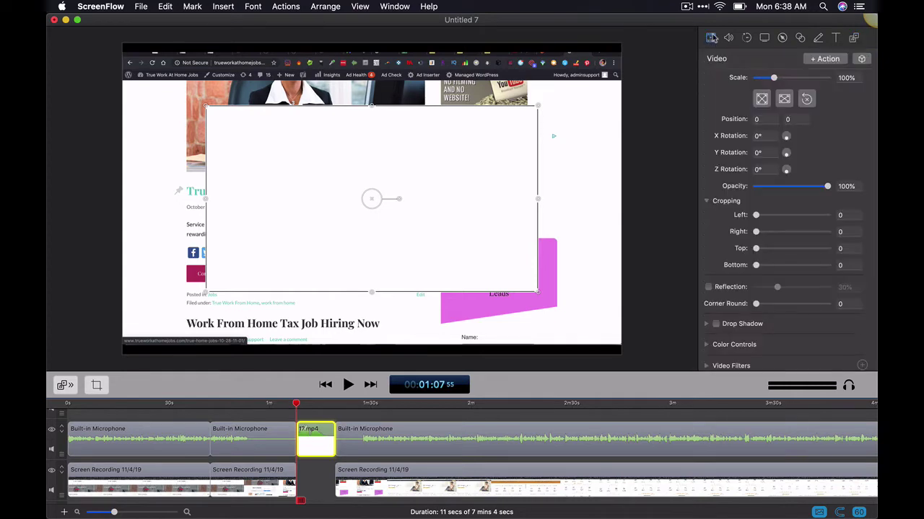
pyautogui.click(762, 100)
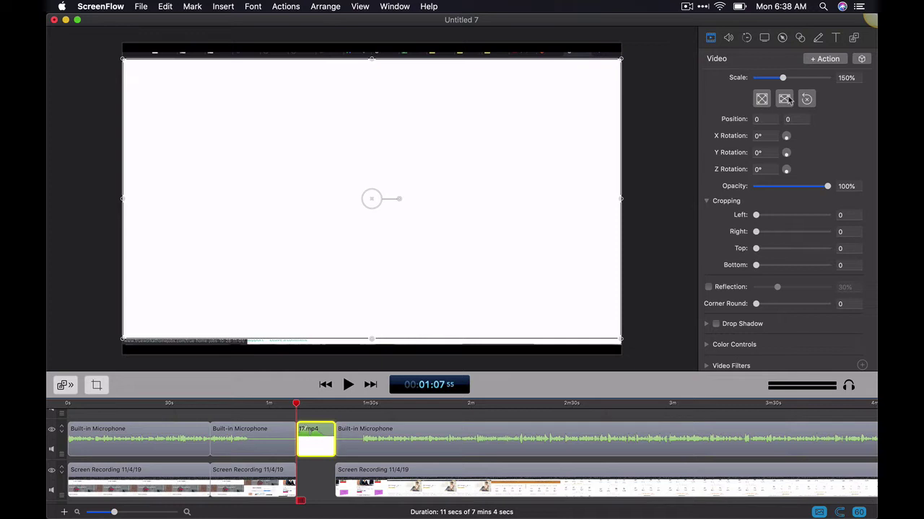
pyautogui.click(785, 98)
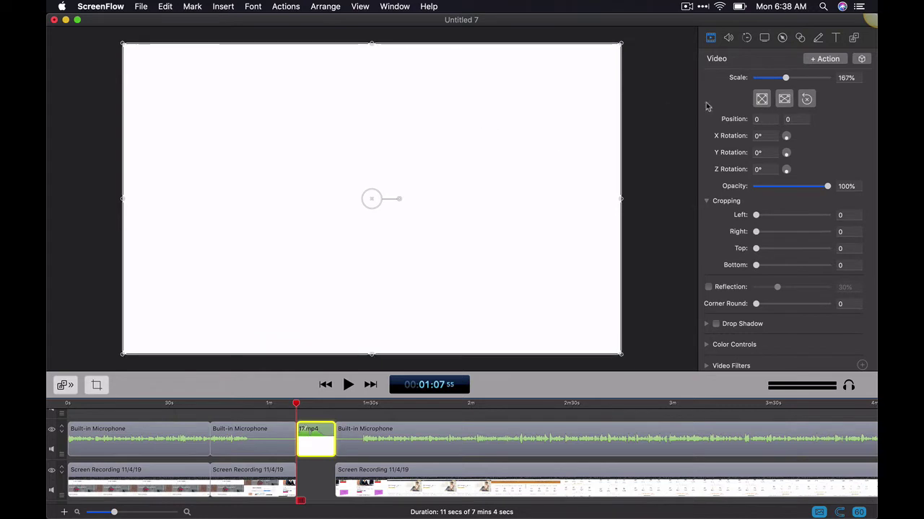
pyautogui.moveTo(785, 80)
pyautogui.mouseDown()
pyautogui.moveTo(769, 81)
pyautogui.moveTo(781, 83)
pyautogui.mouseUp()
pyautogui.click(769, 99)
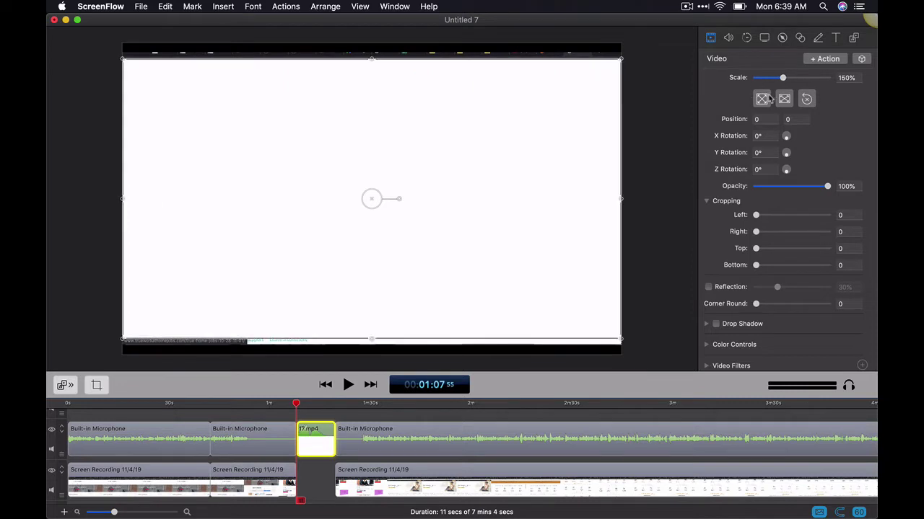
pyautogui.click(784, 99)
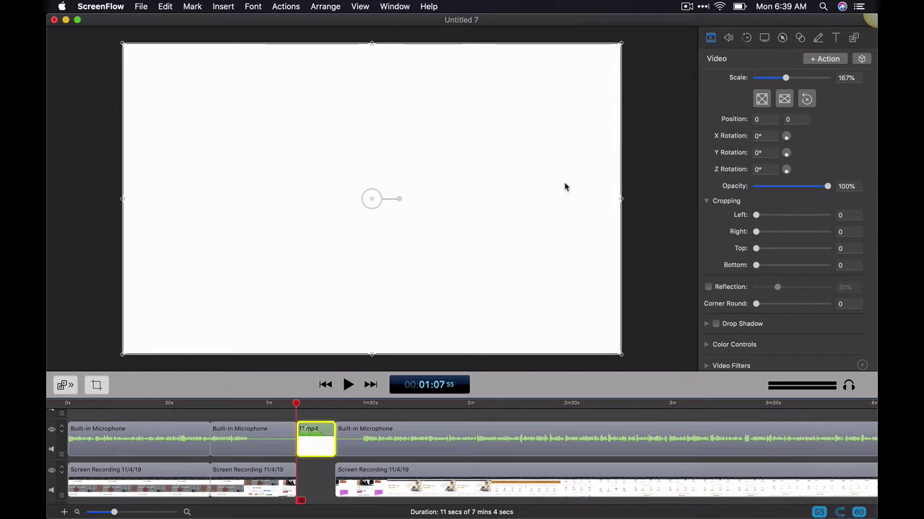
# - Preview the 17.mp4 logo intro playing from 1:07
pyautogui.click(686, 9)
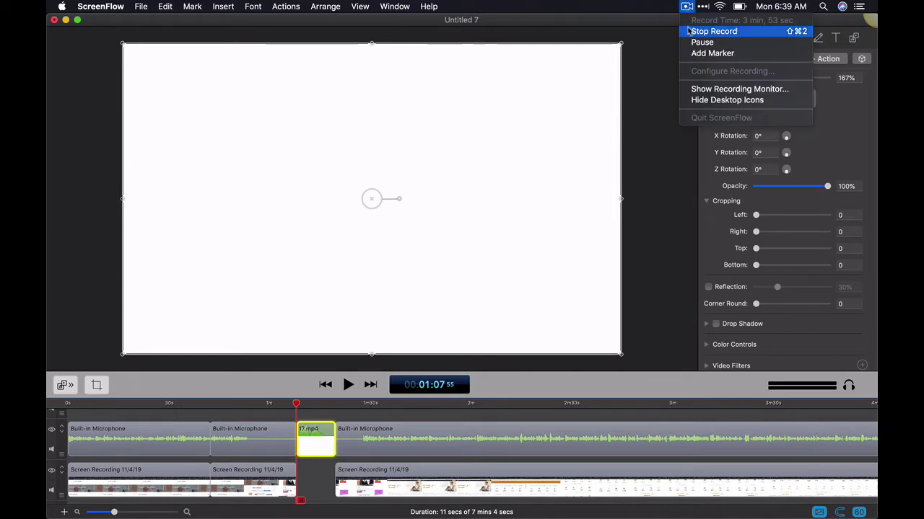
pyautogui.click(693, 40)
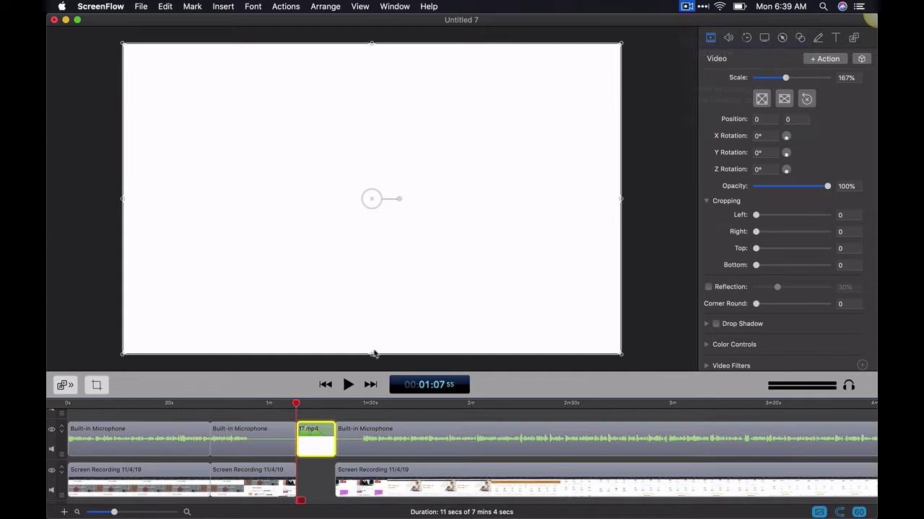
pyautogui.click(348, 385)
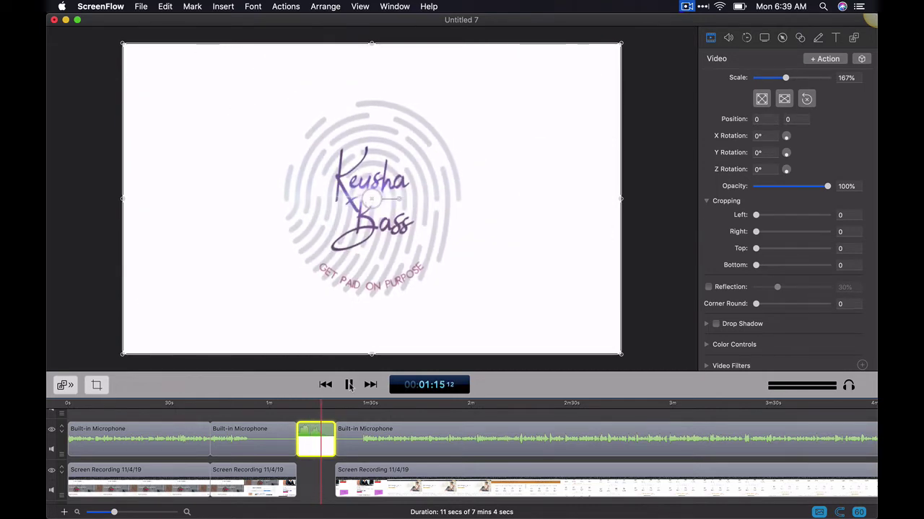
# - Split off and delete the blank tail after the logo intro, closing the gap
pyautogui.click(349, 386)
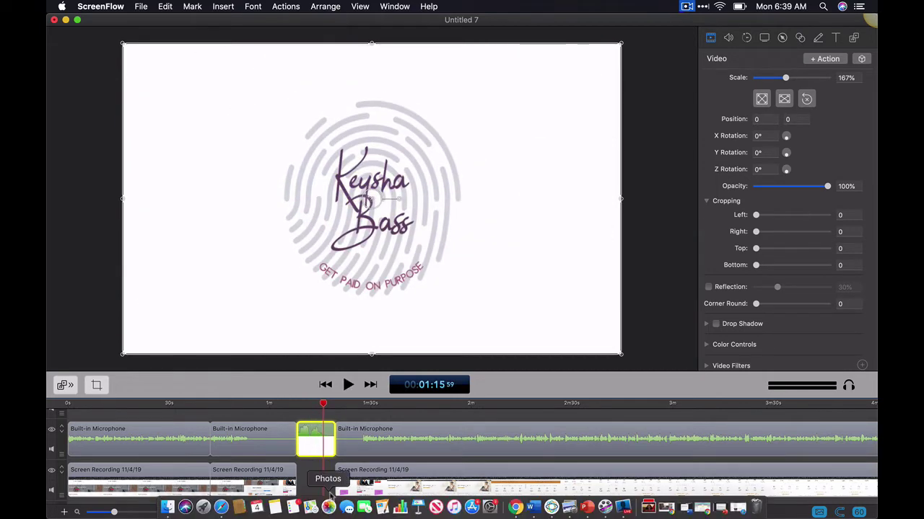
pyautogui.moveTo(303, 440); pyautogui.dragTo(331, 436)
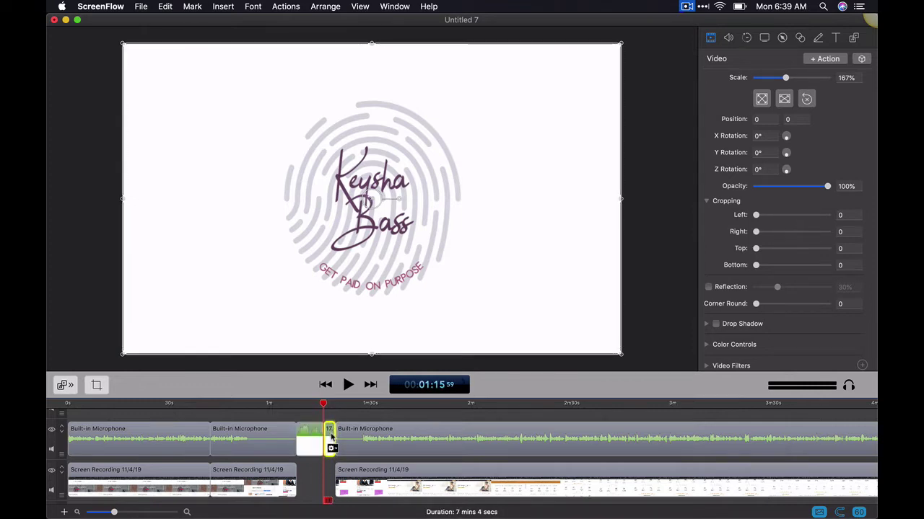
pyautogui.press('super+BackSpace')
pyautogui.click(353, 469)
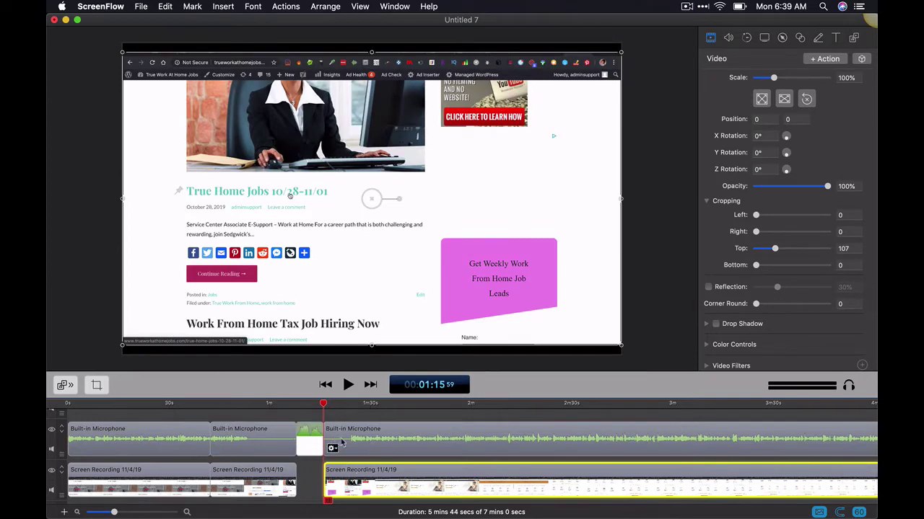
# - Add starting transitions to the microphone audio and screen recording clips after the logo
pyautogui.rightClick(368, 446)
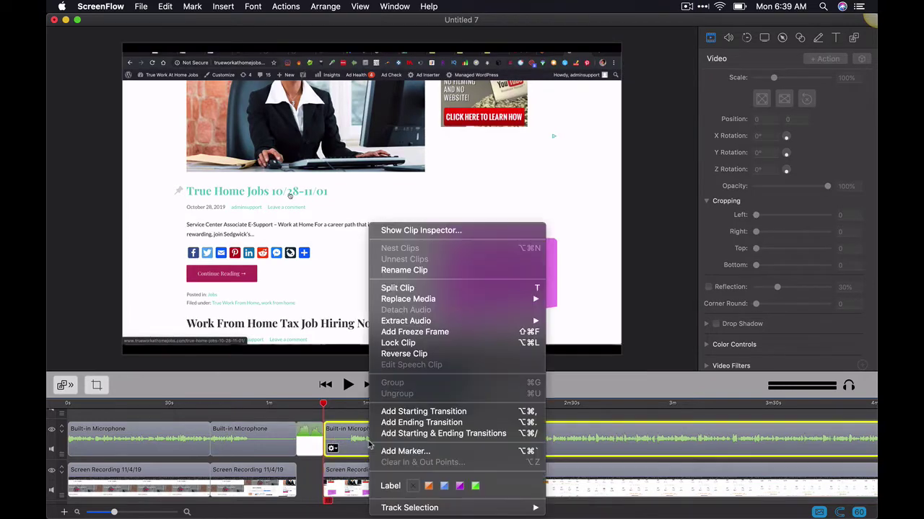
pyautogui.click(397, 413)
pyautogui.click(358, 482)
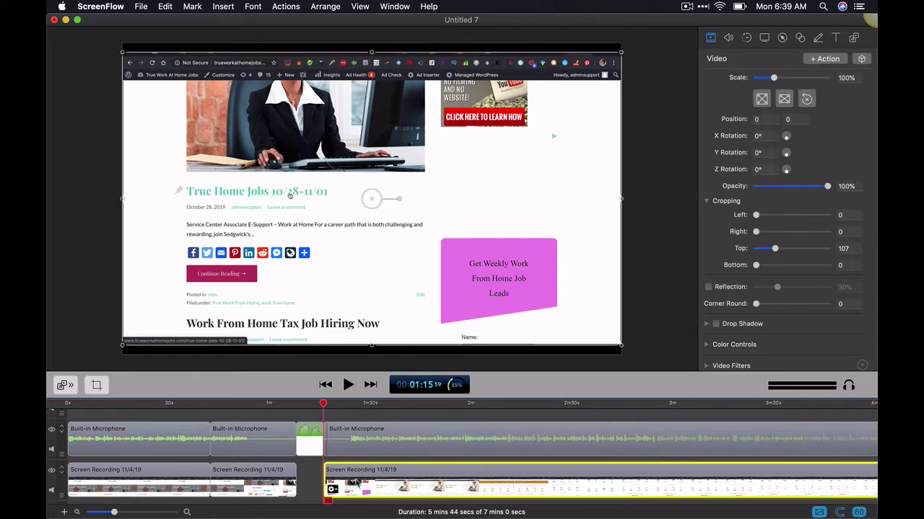
pyautogui.rightClick(358, 482)
pyautogui.click(393, 412)
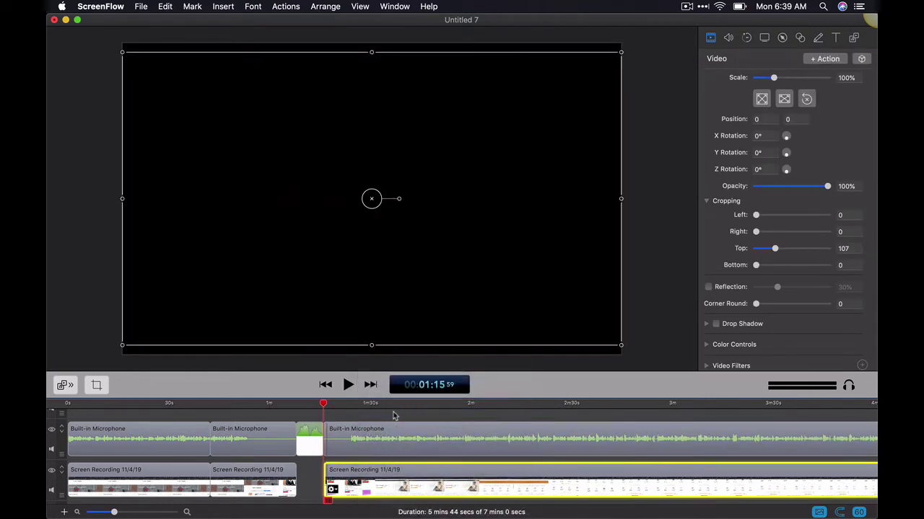
# - Undo the starting transitions on the recording and microphone audio clips
pyautogui.click(166, 6)
pyautogui.click(176, 23)
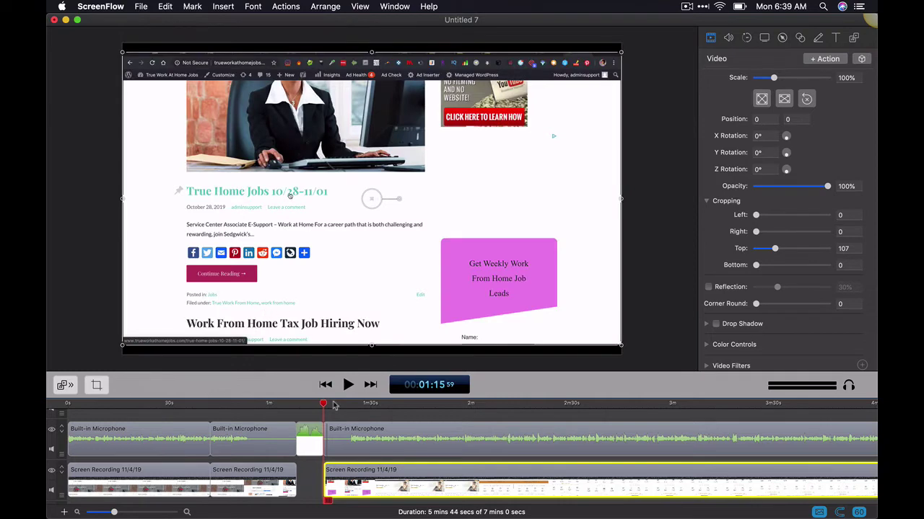
pyautogui.click(333, 443)
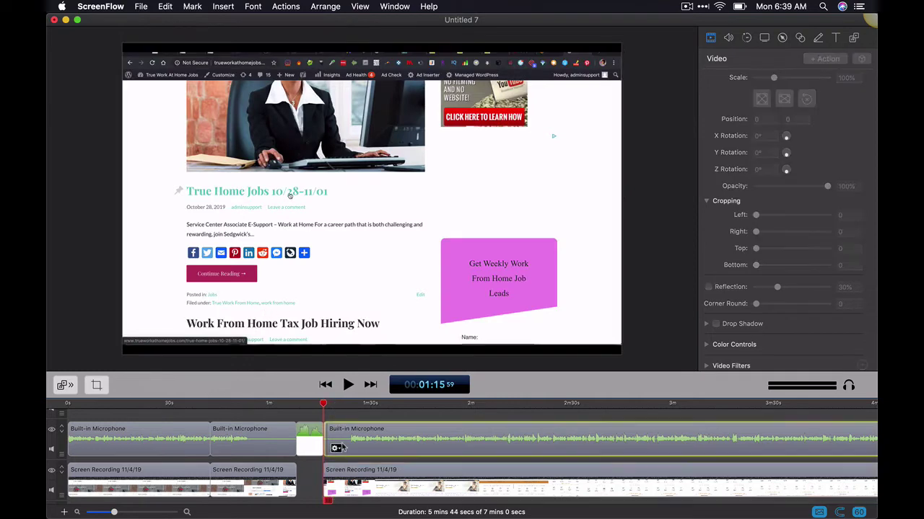
pyautogui.click(166, 7)
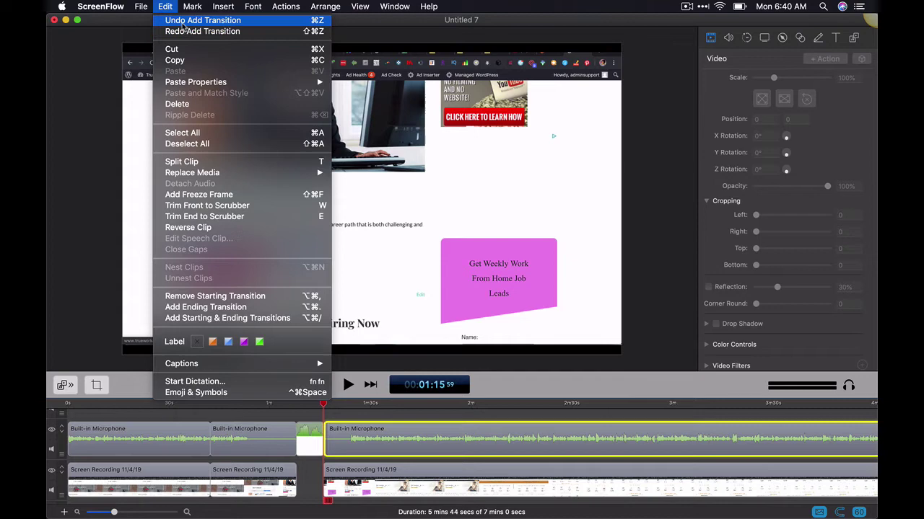
pyautogui.click(184, 21)
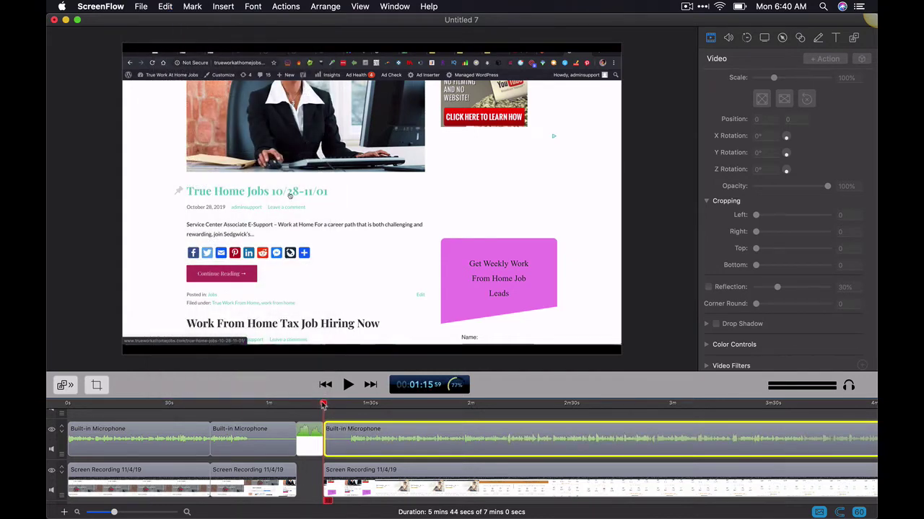
# - Replay from about 1:13 in the logo intro into the recording
pyautogui.moveTo(318, 404); pyautogui.dragTo(321, 405)
pyautogui.click(348, 384)
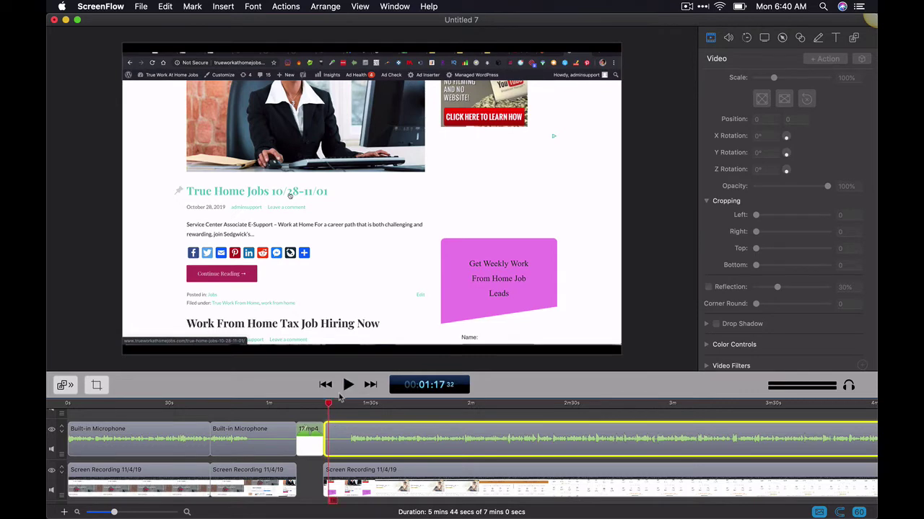
pyautogui.moveTo(329, 404); pyautogui.dragTo(318, 404)
pyautogui.click(348, 385)
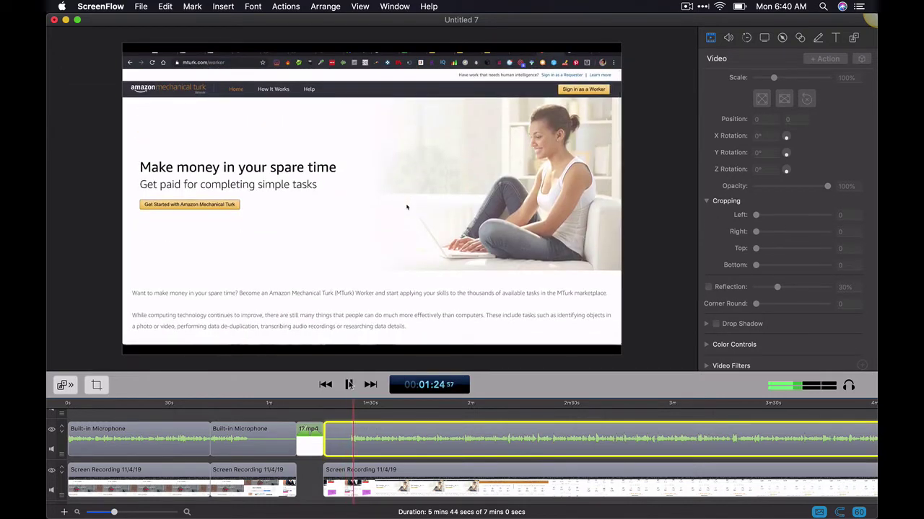
# - Split both clips at 1:24.06, delete the front pieces, and slide the rest against the logo
pyautogui.click(348, 385)
pyautogui.moveTo(354, 414); pyautogui.dragTo(350, 414)
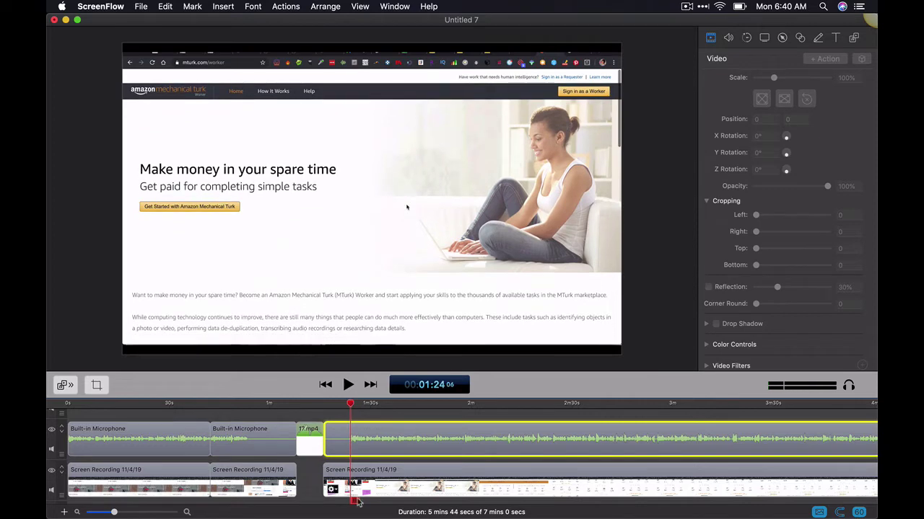
pyautogui.press('t')
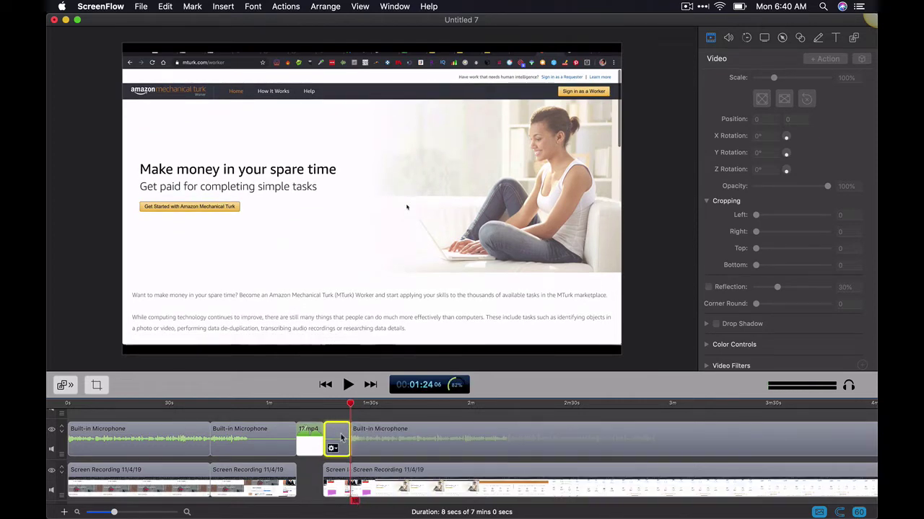
pyautogui.press('Delete')
pyautogui.click(337, 482)
pyautogui.press('Delete')
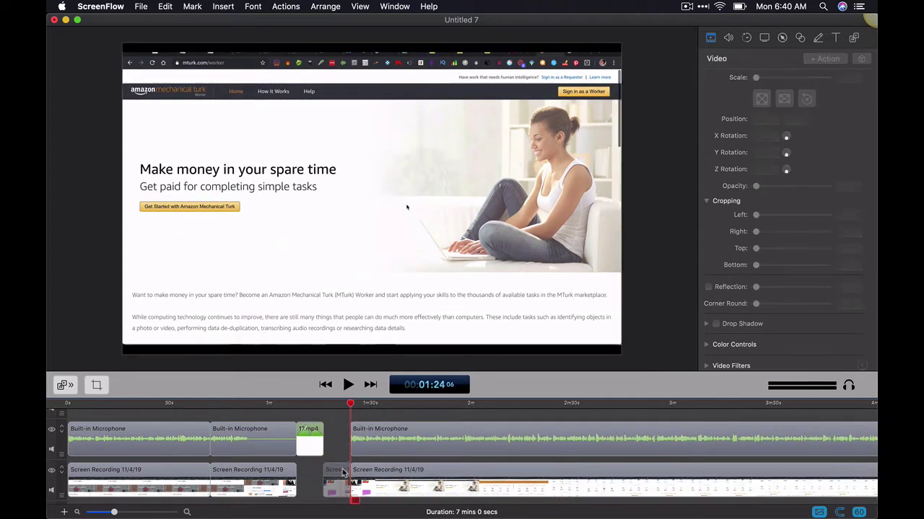
pyautogui.moveTo(384, 442); pyautogui.dragTo(356, 443)
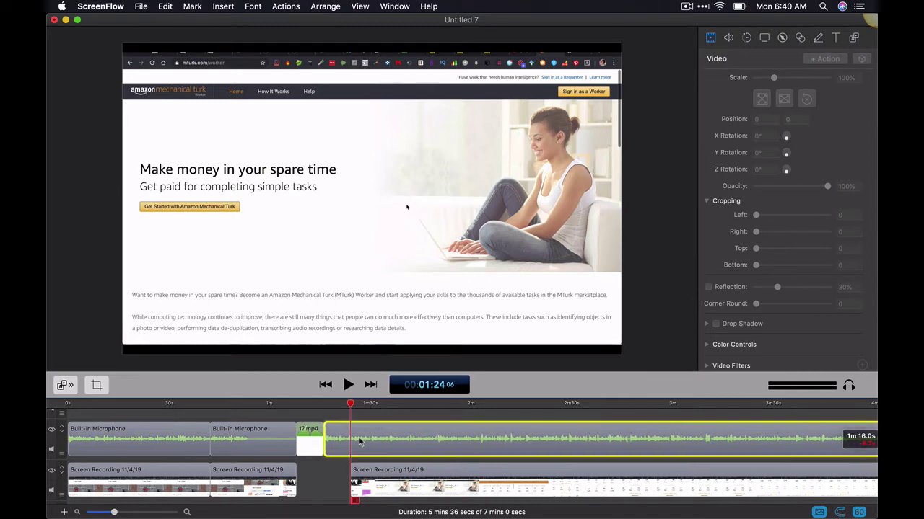
pyautogui.click(388, 480)
pyautogui.moveTo(388, 479); pyautogui.dragTo(360, 479)
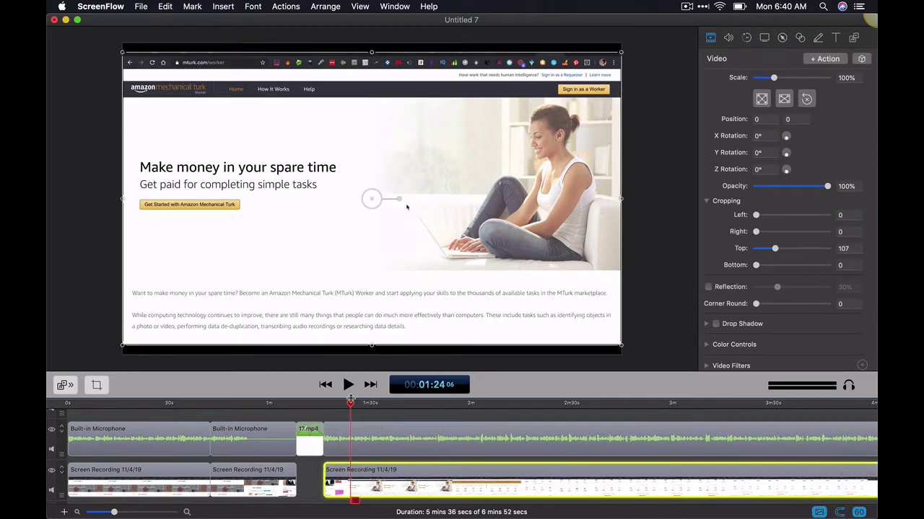
# - Replay the cut from about 1:14 in the logo into the recording
pyautogui.click(352, 405)
pyautogui.click(307, 405)
pyautogui.click(318, 405)
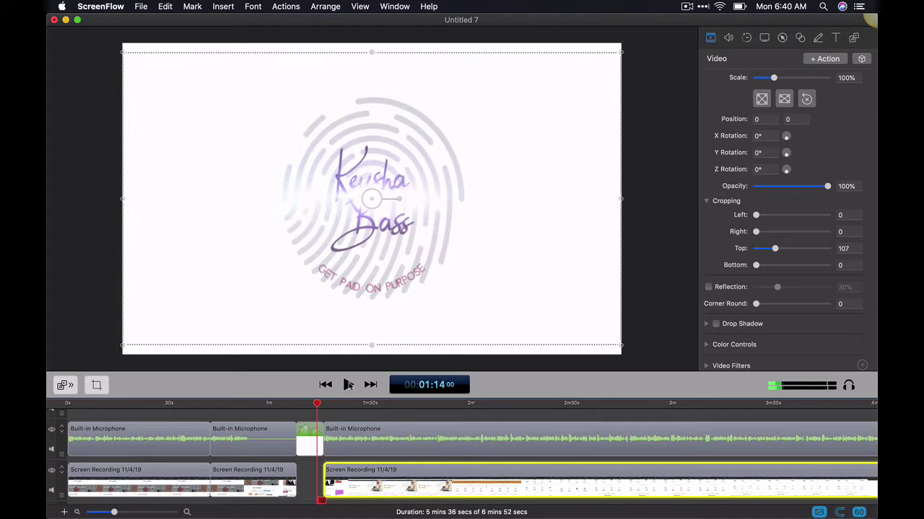
pyautogui.click(349, 384)
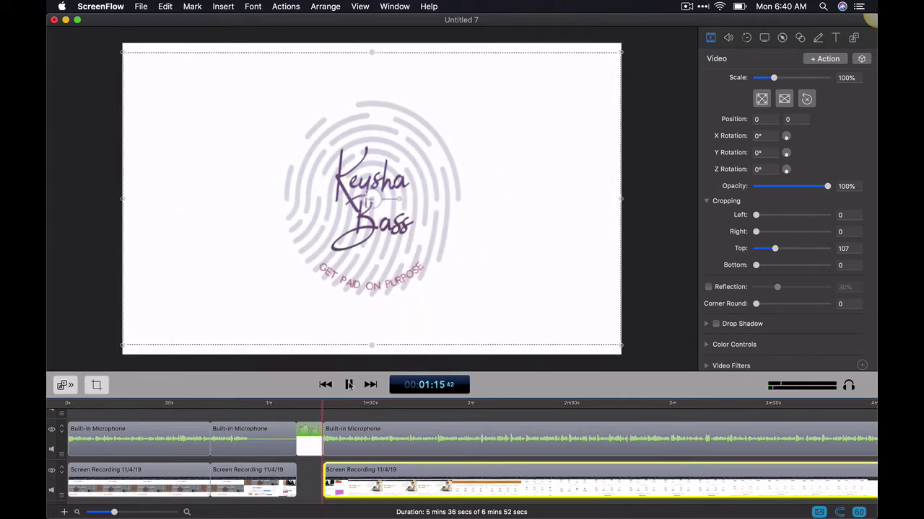
pyautogui.click(348, 384)
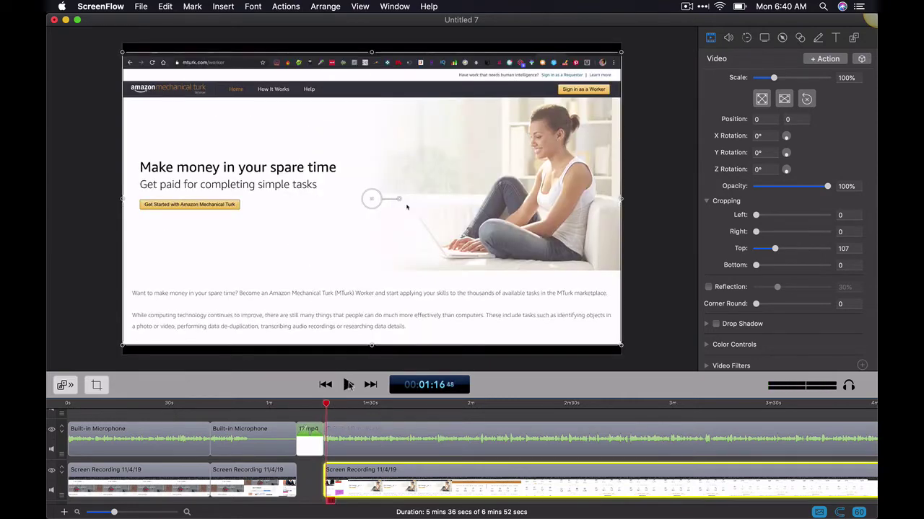
# - Add a starting transition to the screen recording clip after the logo
pyautogui.click(355, 438)
pyautogui.rightClick(357, 436)
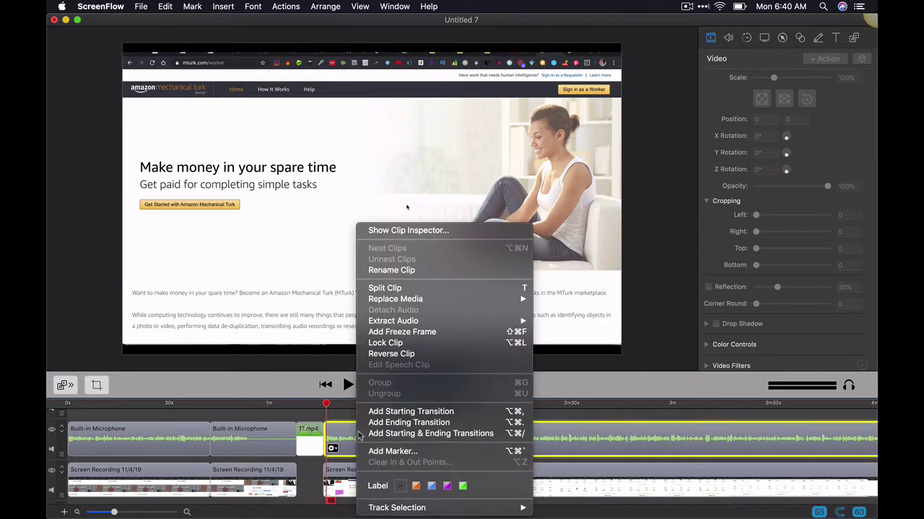
pyautogui.press('Escape')
pyautogui.click(357, 478)
pyautogui.rightClick(357, 477)
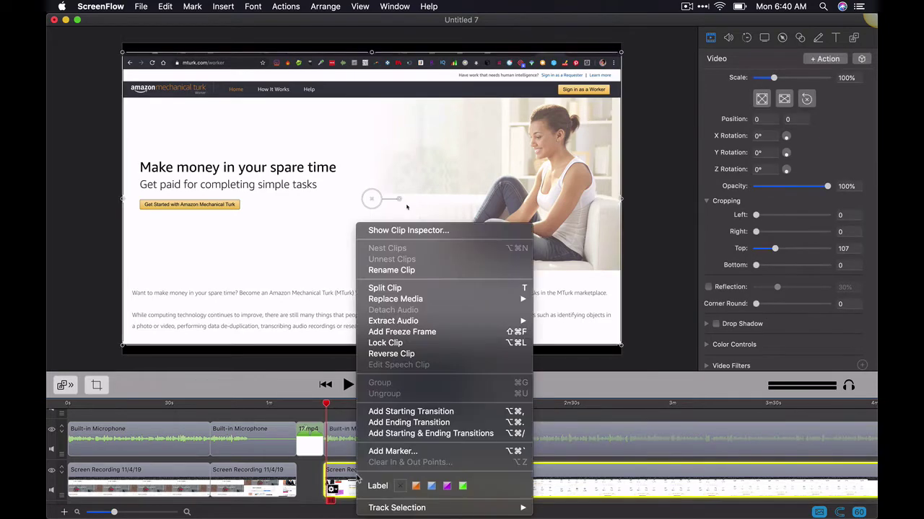
pyautogui.click(396, 414)
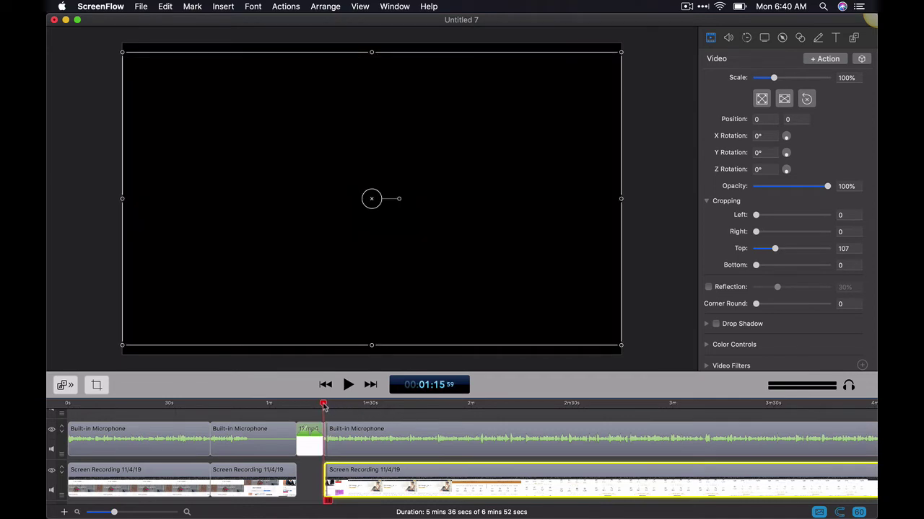
# - Preview the transition from about 1:13, stopping around 1:18
pyautogui.moveTo(328, 407); pyautogui.dragTo(316, 406)
pyautogui.click(347, 386)
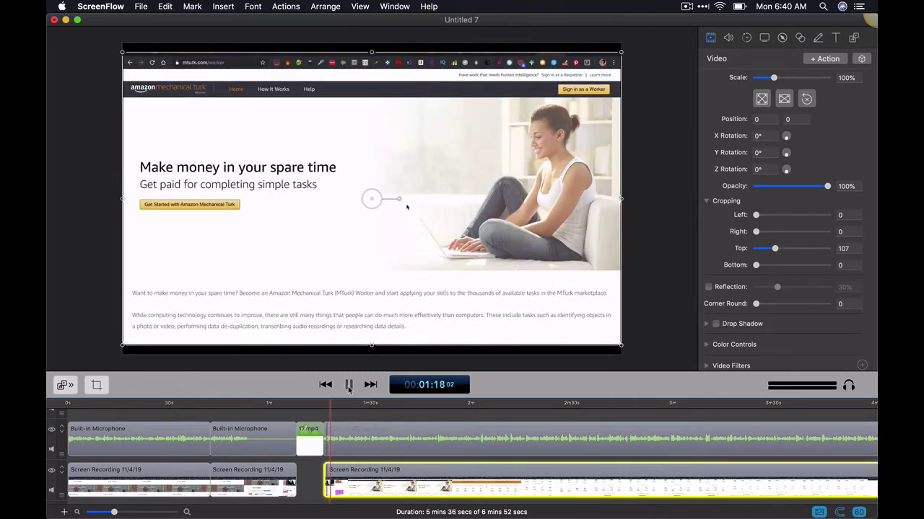
pyautogui.click(348, 386)
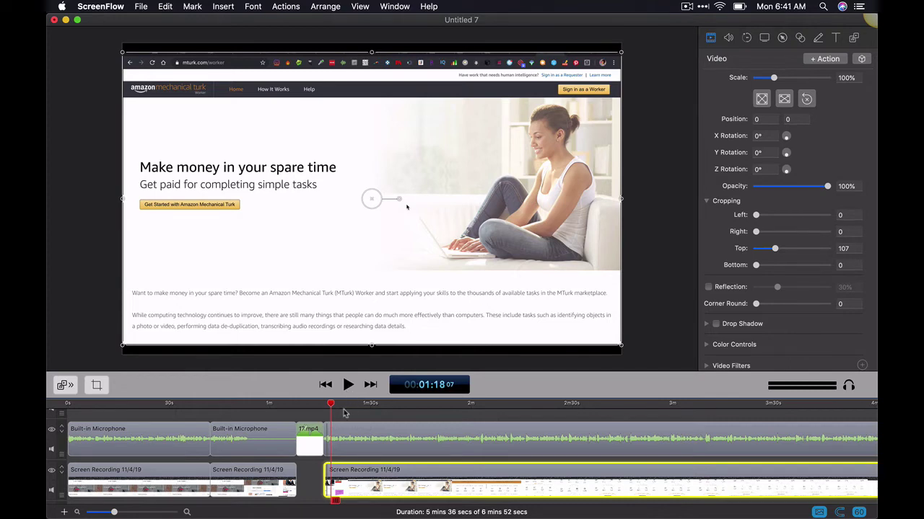
# - Scrub ahead in the recording, bring the playhead back to about 2:06, and scroll to the timeline's start
pyautogui.moveTo(330, 408); pyautogui.dragTo(750, 413)
pyautogui.hscroll(5, 635, 441)
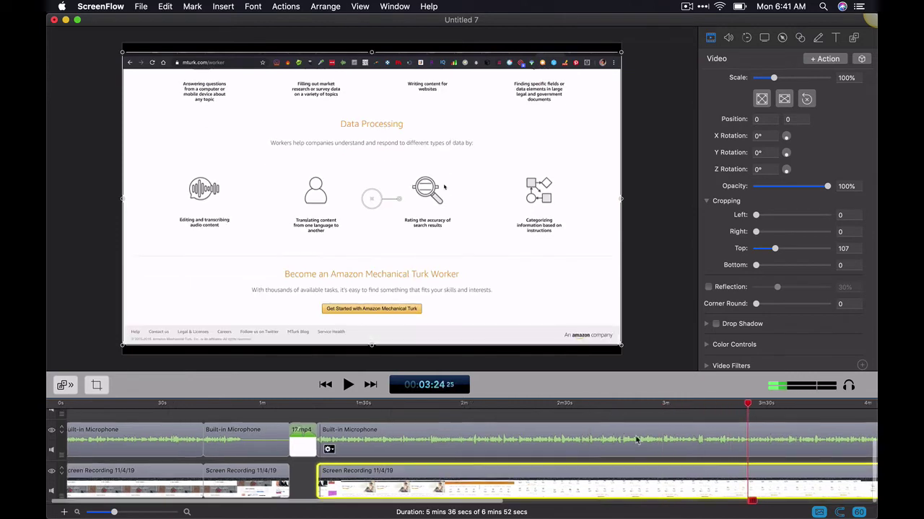
pyautogui.hscroll(10, 635, 440)
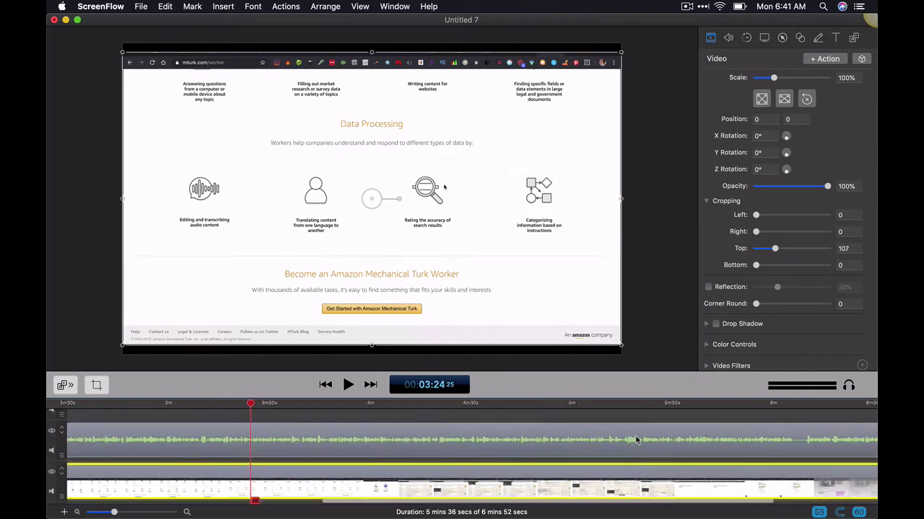
pyautogui.hscroll(-1, 636, 440)
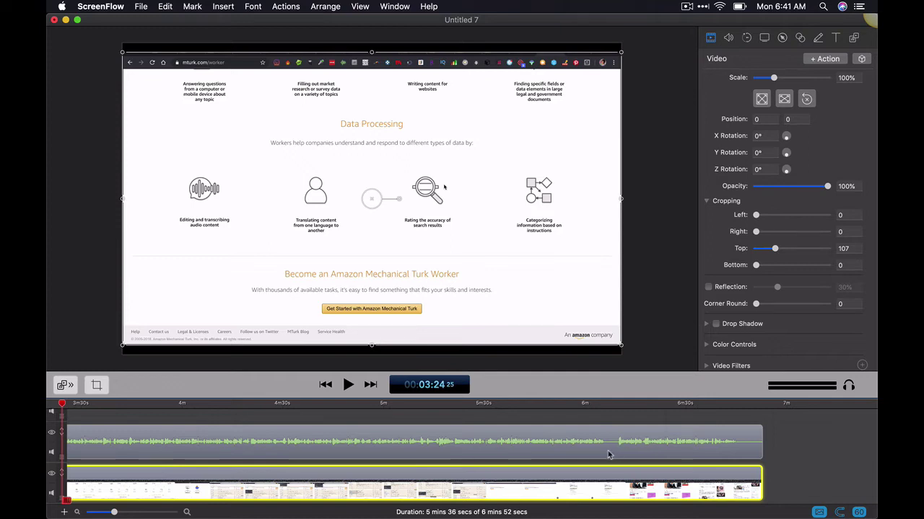
pyautogui.hscroll(-2, 583, 452)
pyautogui.hscroll(-10, 584, 450)
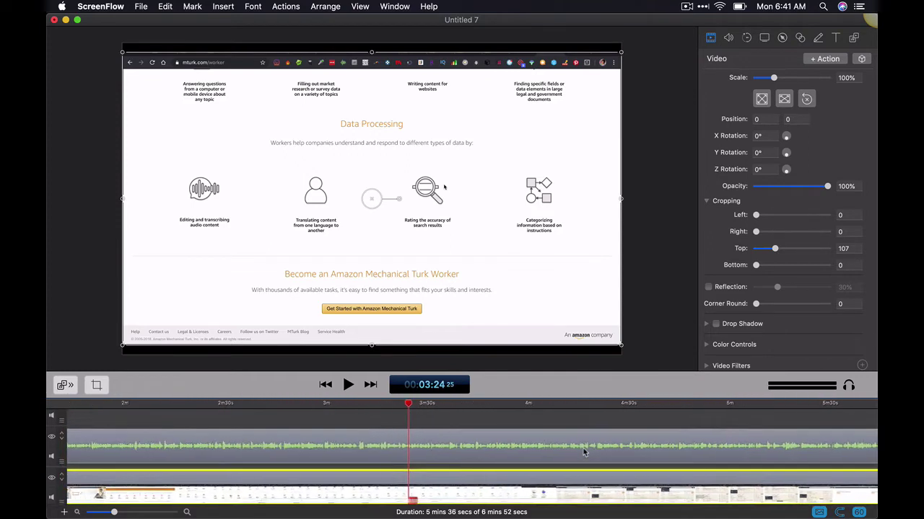
pyautogui.hscroll(-1, 583, 453)
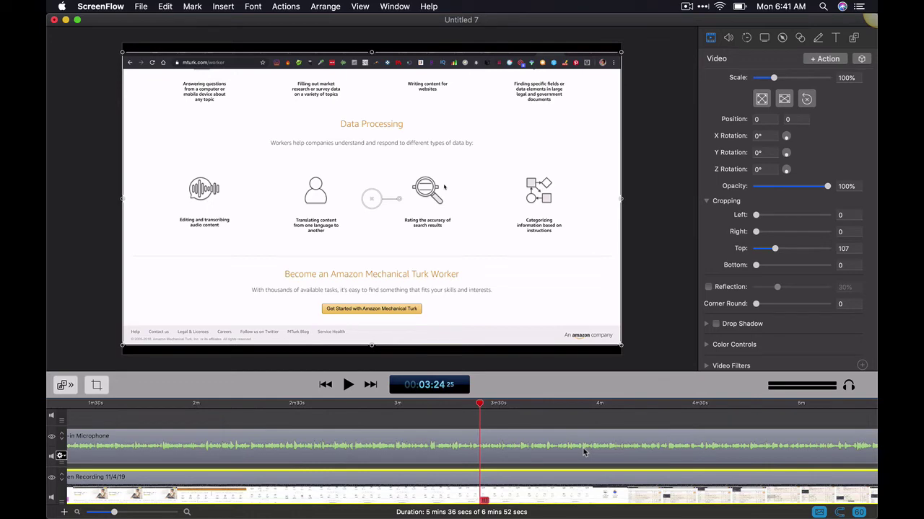
pyautogui.moveTo(480, 405); pyautogui.dragTo(218, 408)
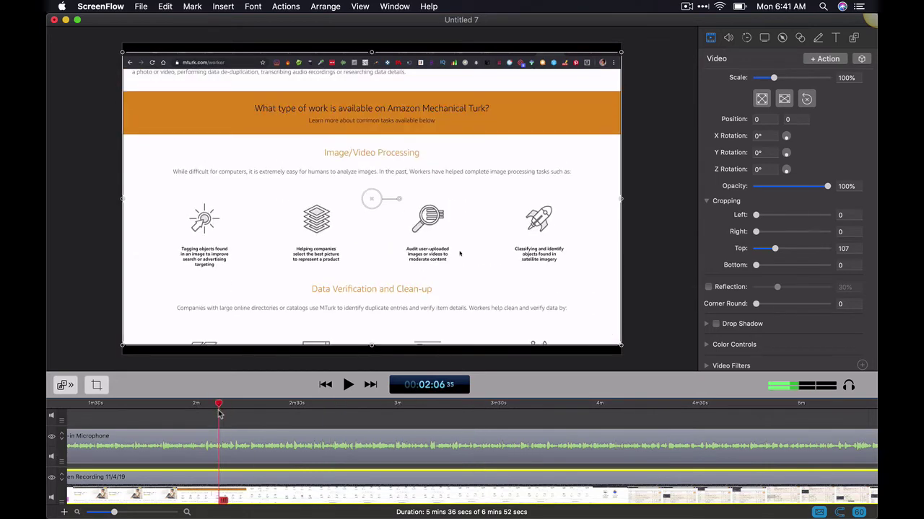
pyautogui.hscroll(-5, 220, 414)
pyautogui.hscroll(-3, 220, 414)
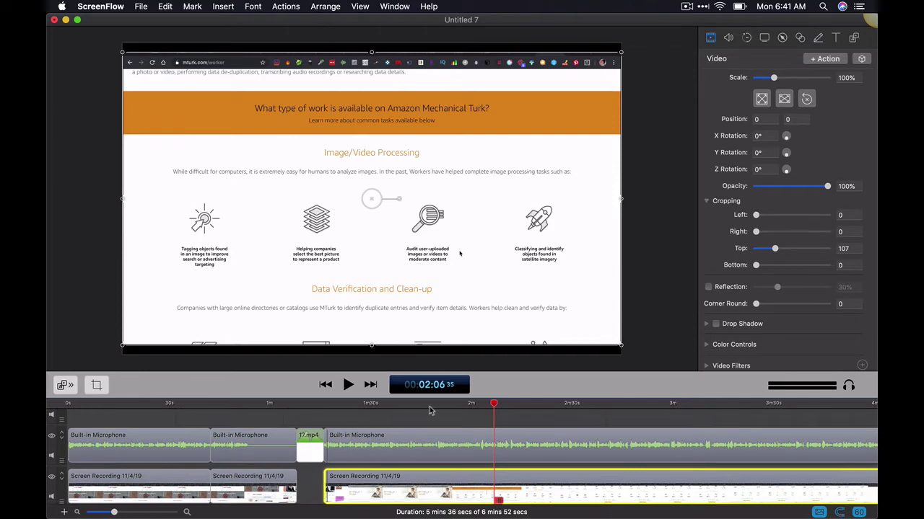
# - Move the playhead to 0:00 and add a starting fade-in transition to the Screen Recording clip
pyautogui.moveTo(494, 404); pyautogui.dragTo(68, 408)
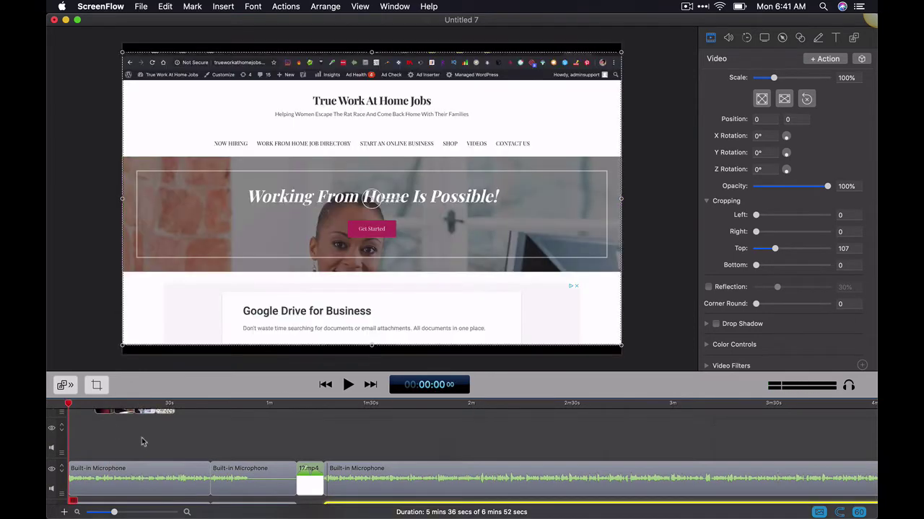
pyautogui.scroll(-1, 144, 442)
pyautogui.scroll(1, 143, 442)
pyautogui.click(99, 440)
pyautogui.rightClick(99, 440)
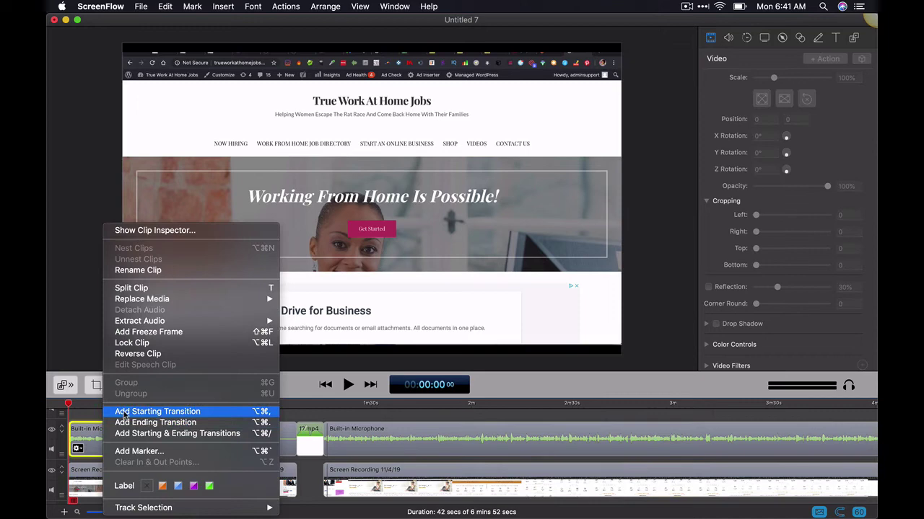
pyautogui.press('Escape')
pyautogui.click(117, 468)
pyautogui.rightClick(117, 468)
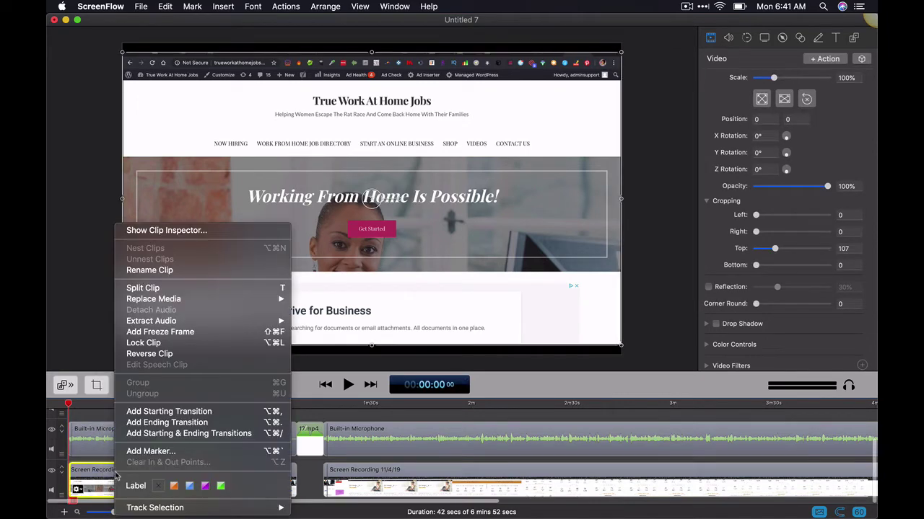
pyautogui.click(155, 412)
# - Play the opening of the video and stop at about 0:15
pyautogui.scroll(3, 157, 474)
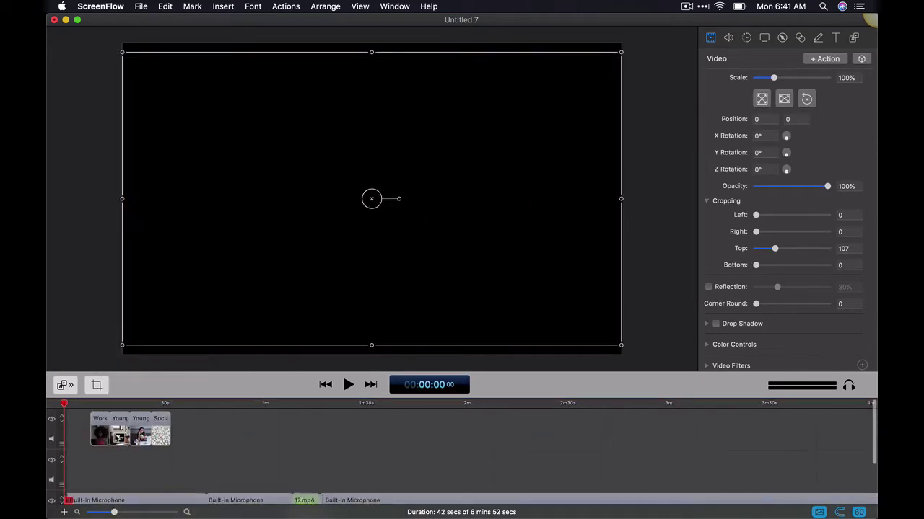
pyautogui.click(348, 385)
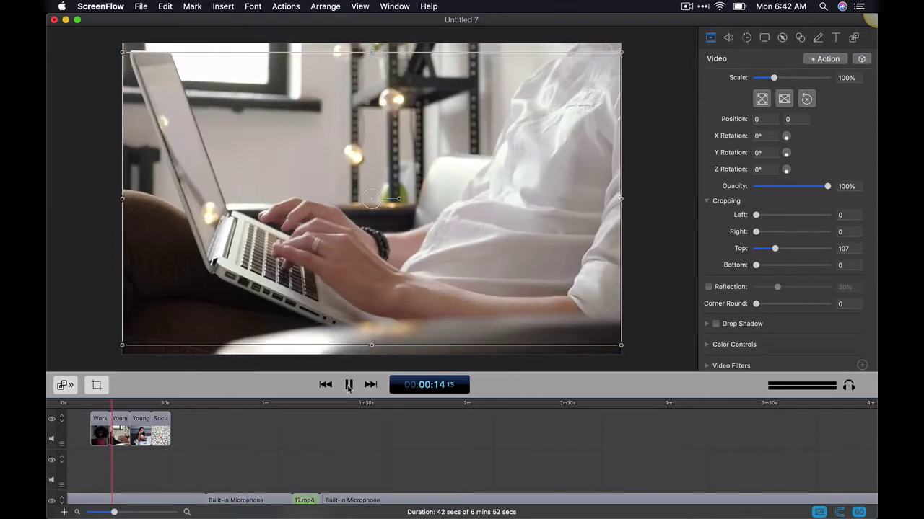
pyautogui.click(348, 386)
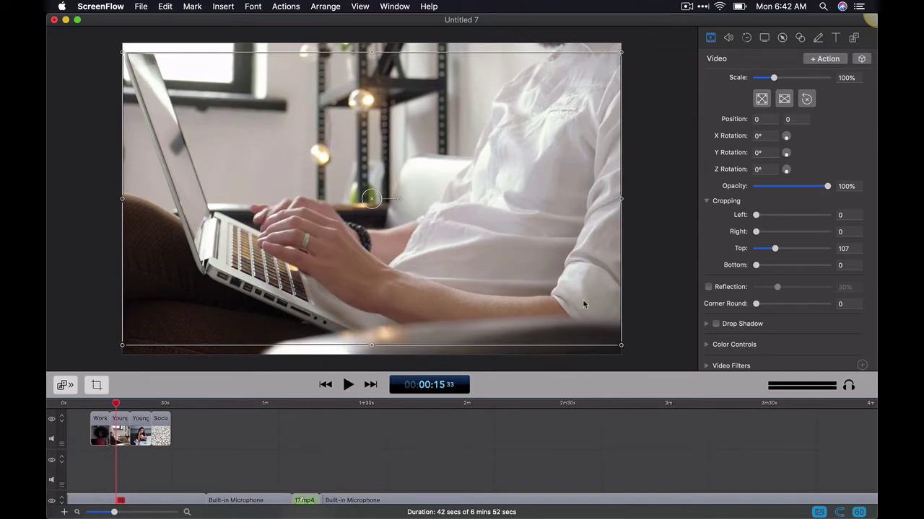
# - Browse Stock Media in the Media Library, trying a 'girl jumping' search before clearing it
pyautogui.click(854, 40)
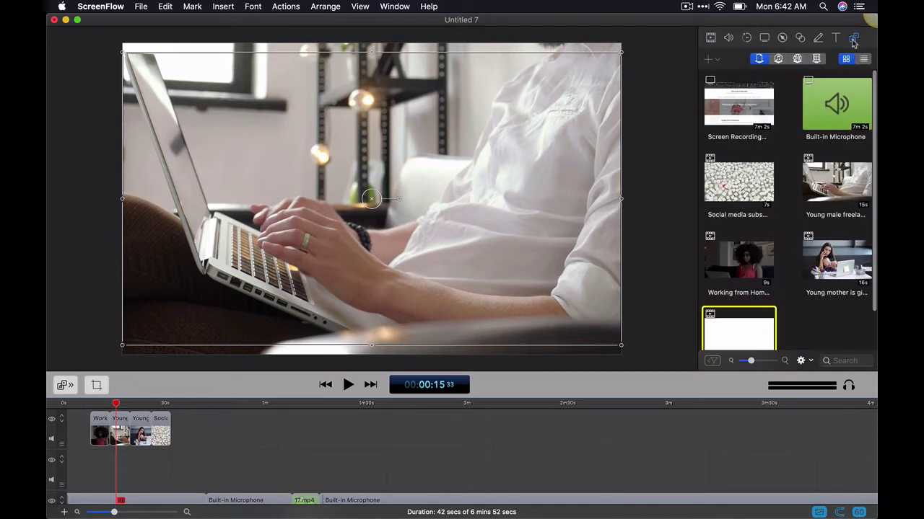
pyautogui.click(816, 59)
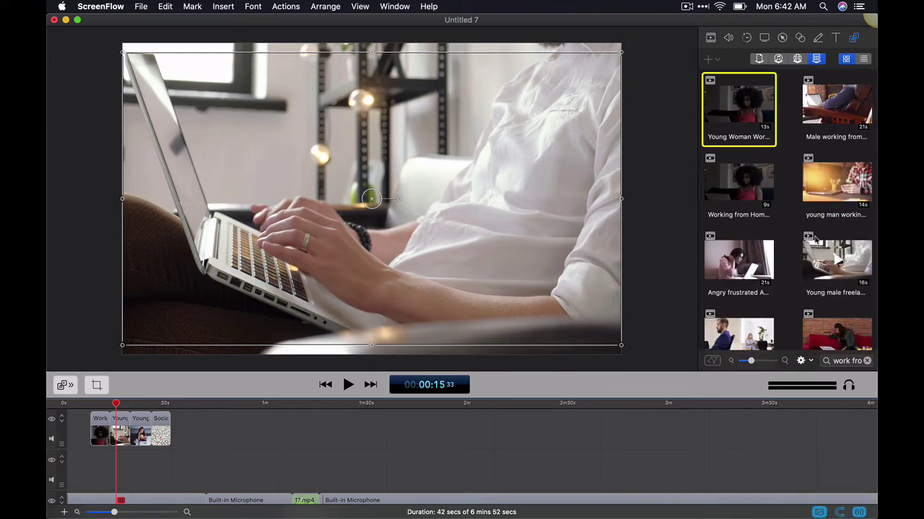
pyautogui.click(867, 362)
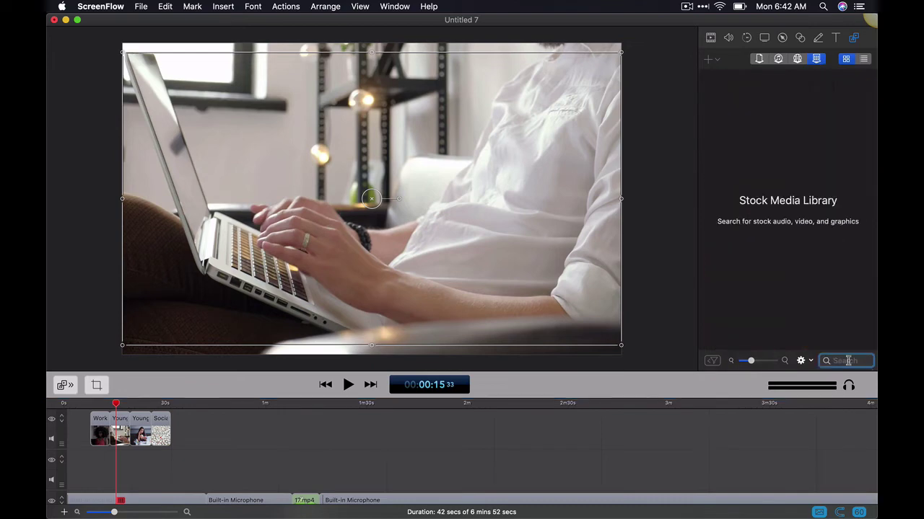
pyautogui.write('girl jumping')
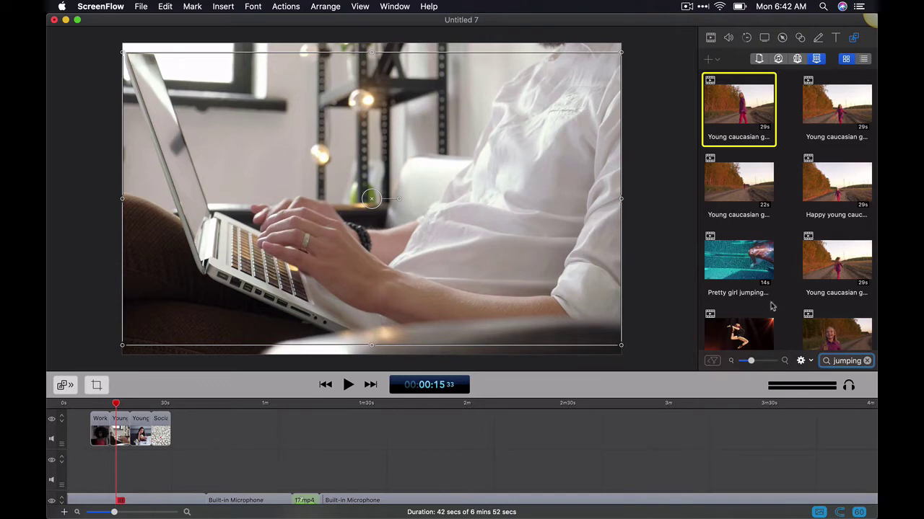
pyautogui.scroll(-3, 775, 296)
pyautogui.scroll(3, 794, 238)
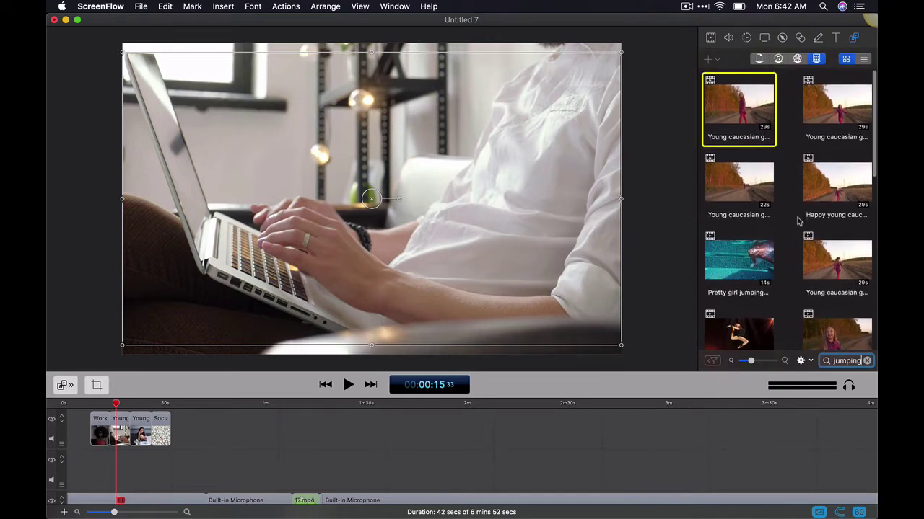
pyautogui.click(866, 361)
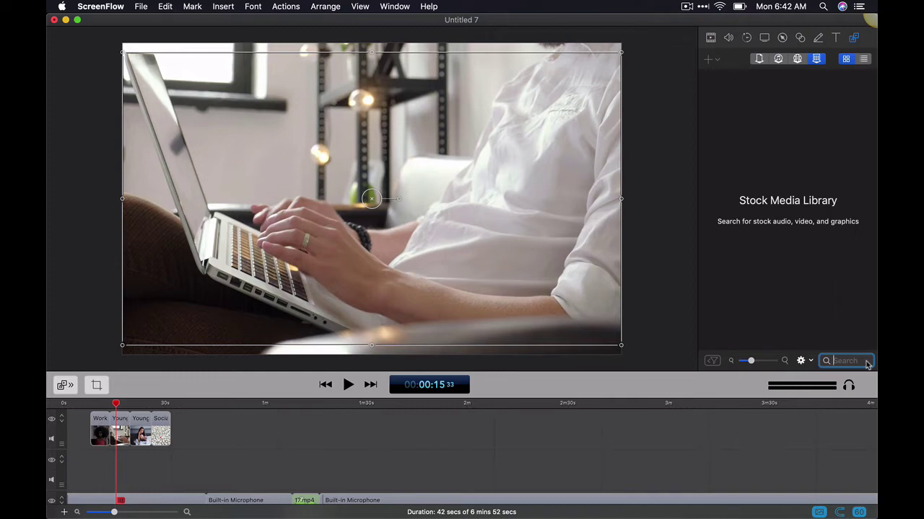
# - Search stock media for 'google' and place the USA, JULY 10 clip after the Social clip
pyautogui.write('google')
pyautogui.press('Return')
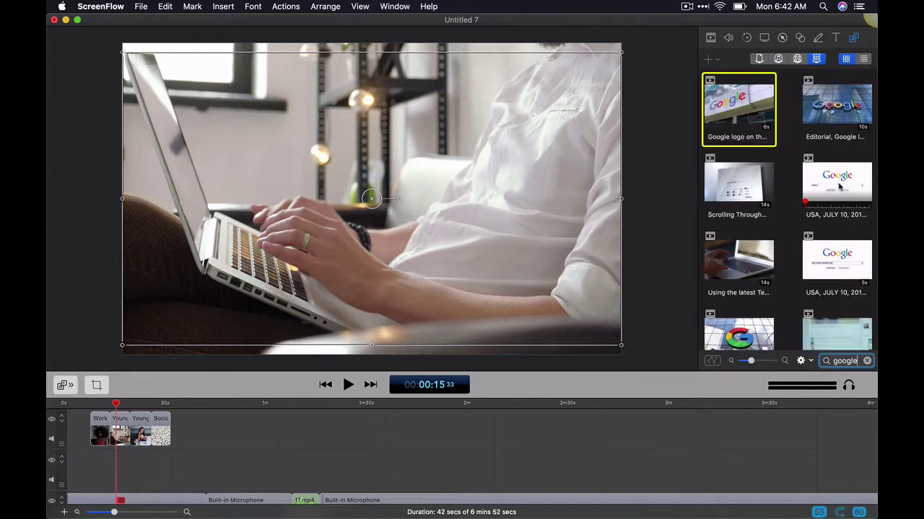
pyautogui.moveTo(839, 186); pyautogui.dragTo(182, 428)
pyautogui.moveTo(115, 405); pyautogui.dragTo(163, 405)
# - Preview the Google clip, then scale it to fill the frame at 167% in the Video inspector
pyautogui.click(347, 386)
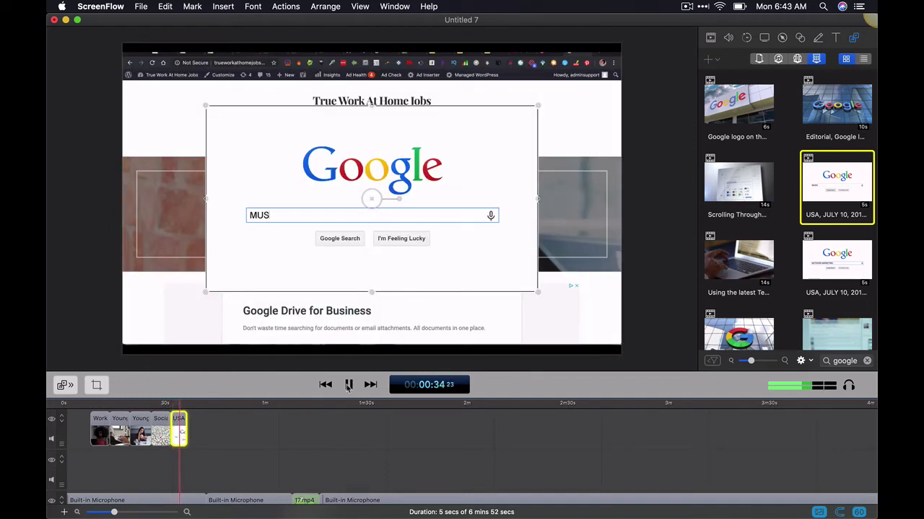
pyautogui.click(348, 385)
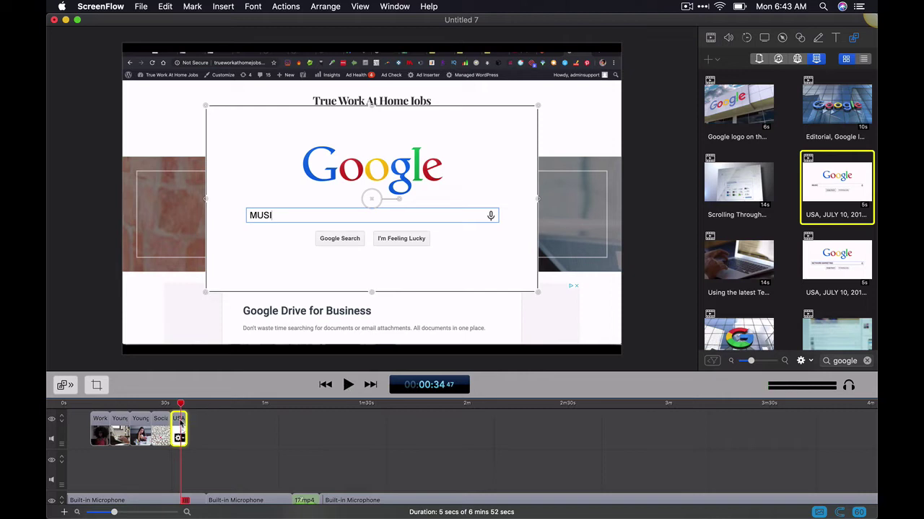
pyautogui.click(711, 37)
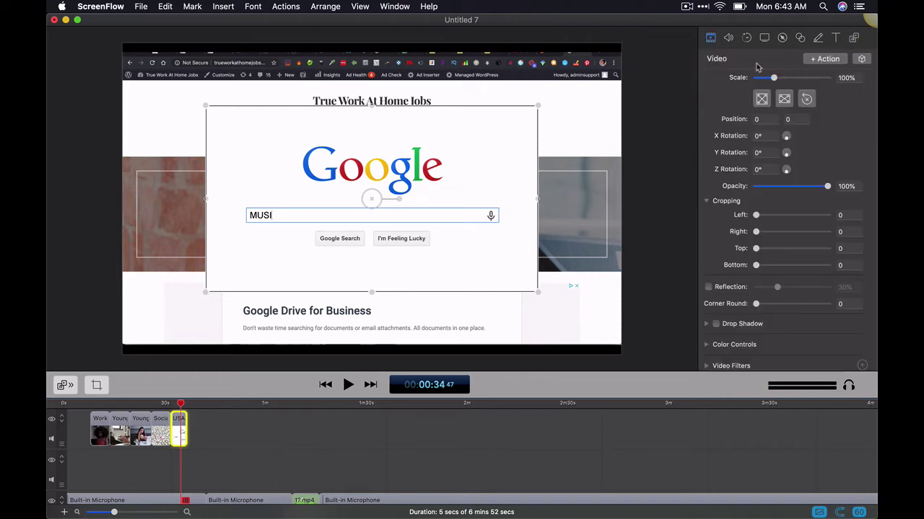
pyautogui.click(761, 98)
pyautogui.click(784, 98)
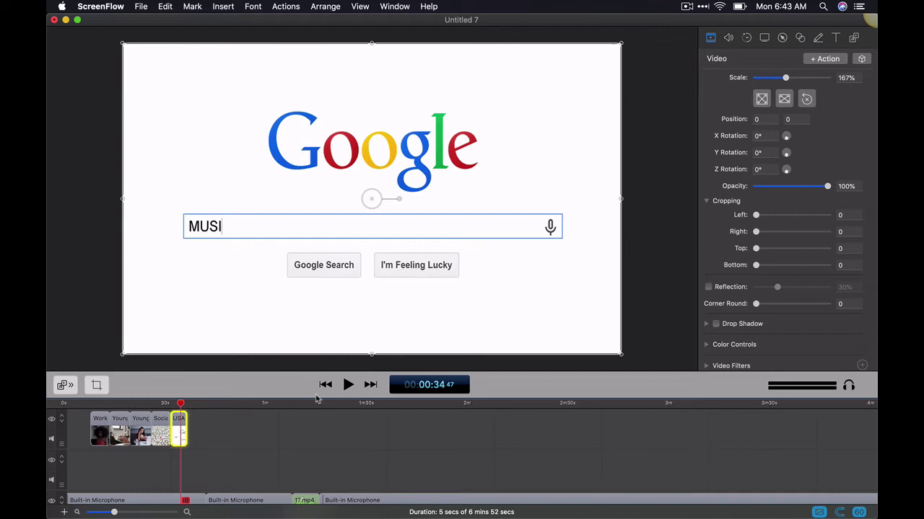
# - Replay the enlarged clip up to 0:37, then delete it from the timeline
pyautogui.click(348, 385)
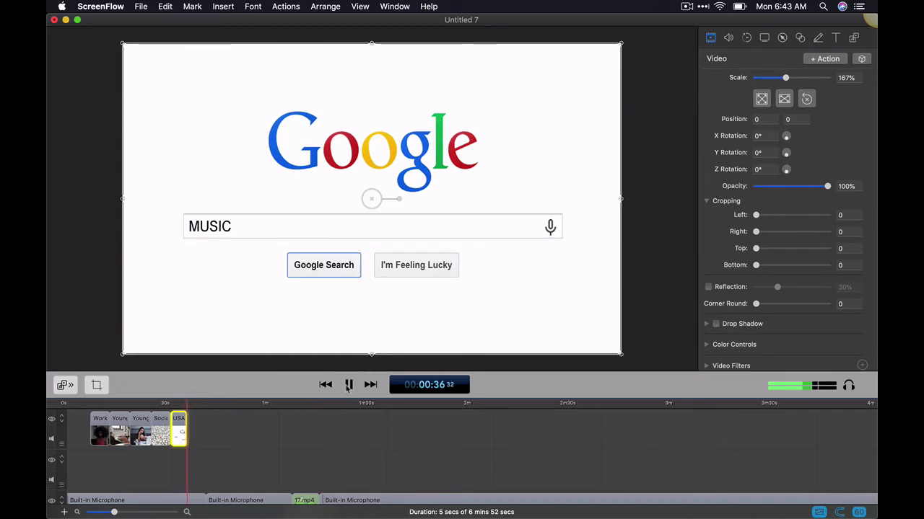
pyautogui.click(348, 385)
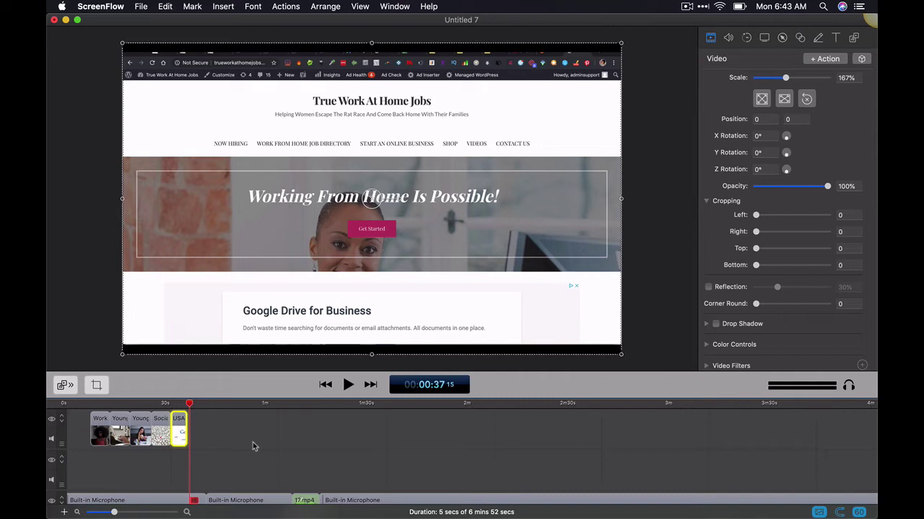
pyautogui.moveTo(179, 426)
pyautogui.press('Delete')
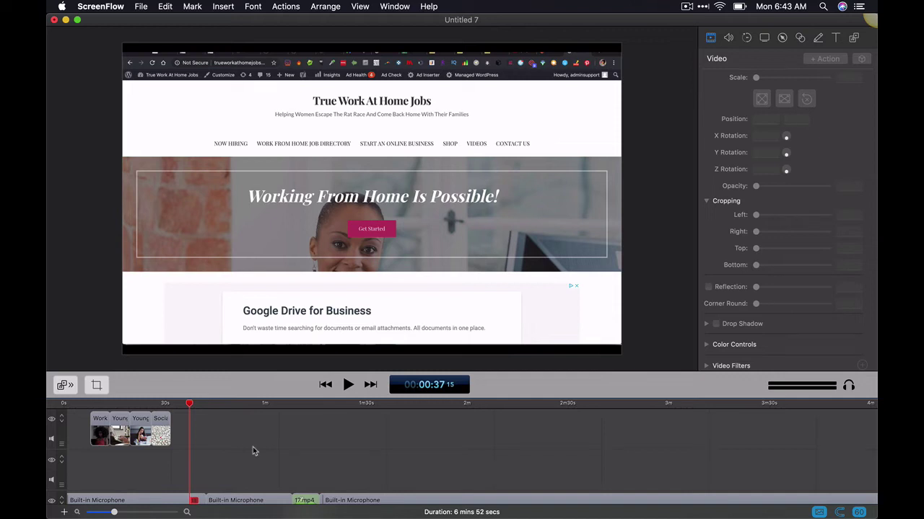
# - Import the Green Screen End Screen mp4, found by searching 'green', through Add File in the Media Library
pyautogui.scroll(-5, 392, 453)
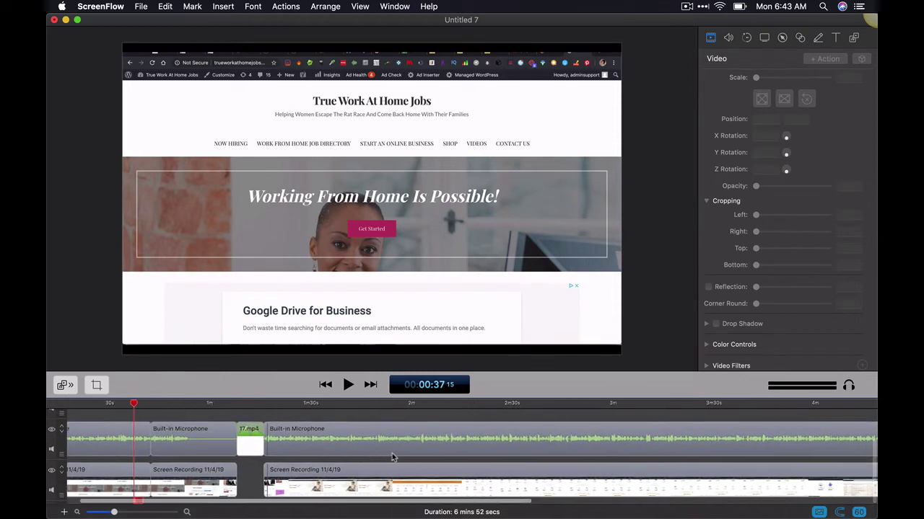
pyautogui.hscroll(10, 392, 453)
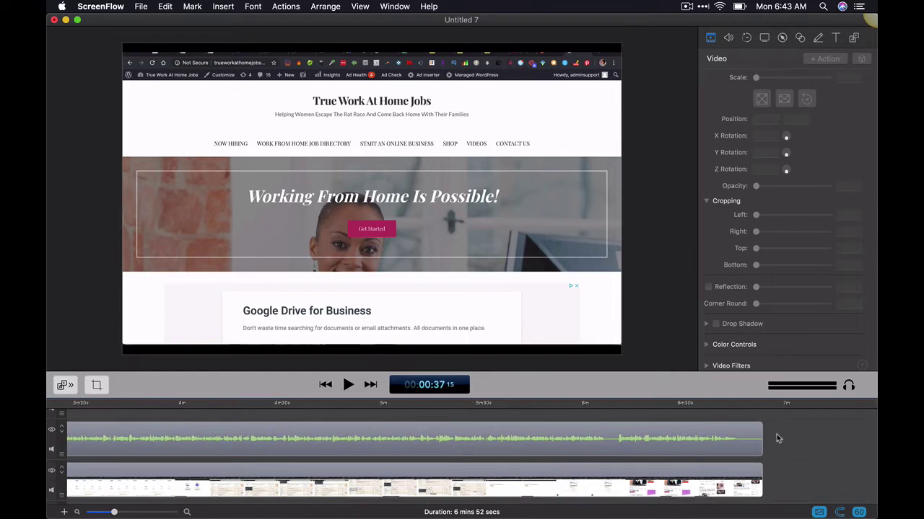
pyautogui.click(853, 40)
pyautogui.click(708, 59)
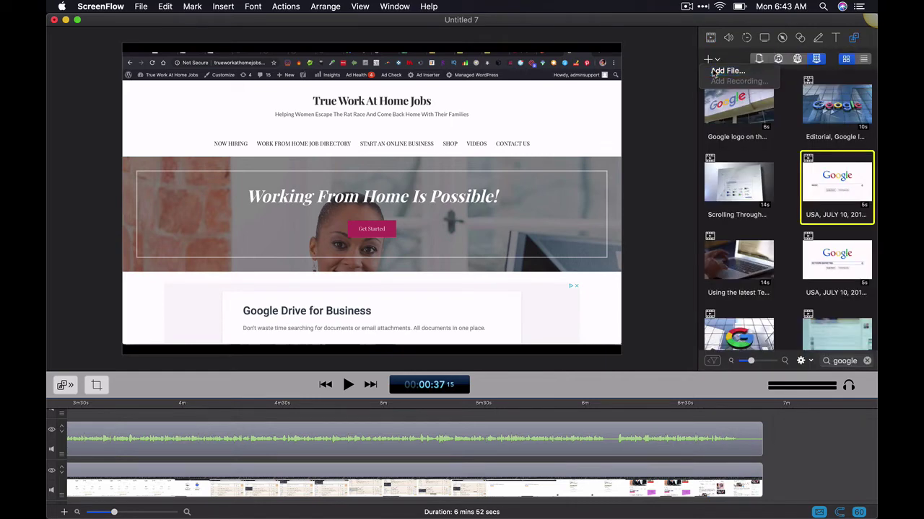
pyautogui.click(727, 70)
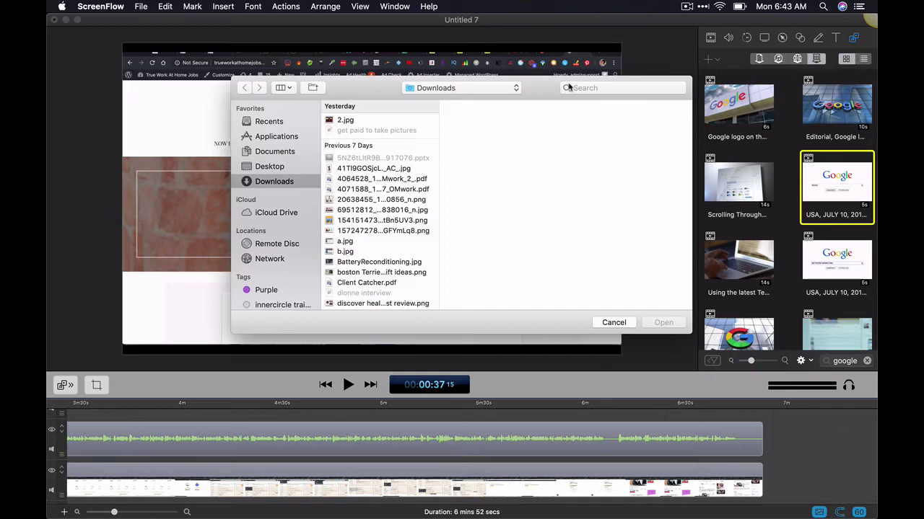
pyautogui.click(585, 88)
pyautogui.write('green')
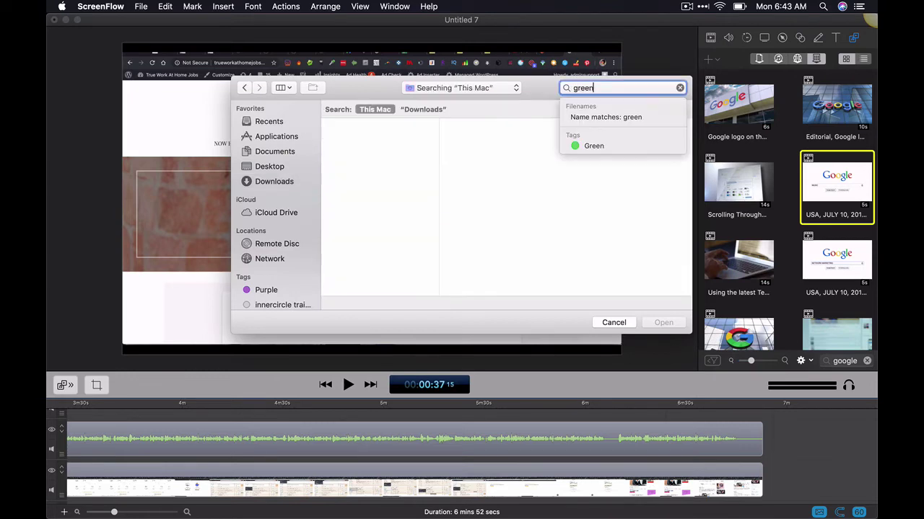
pyautogui.click(388, 164)
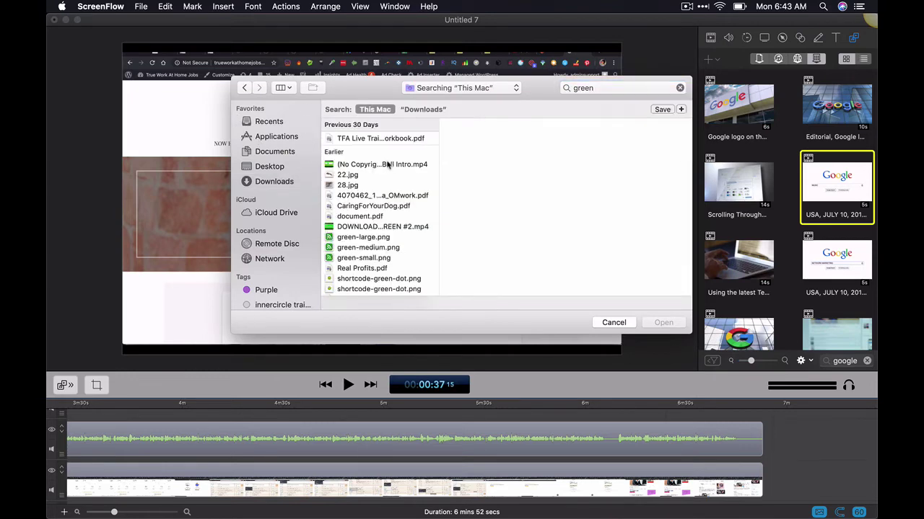
pyautogui.click(657, 329)
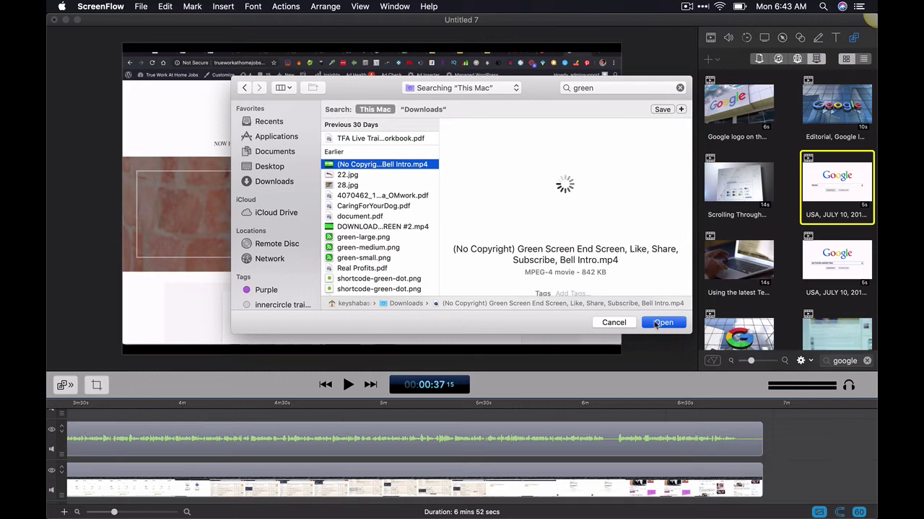
# - Drag the green-screen end screen clip from the library to the end of the timeline
pyautogui.click(758, 58)
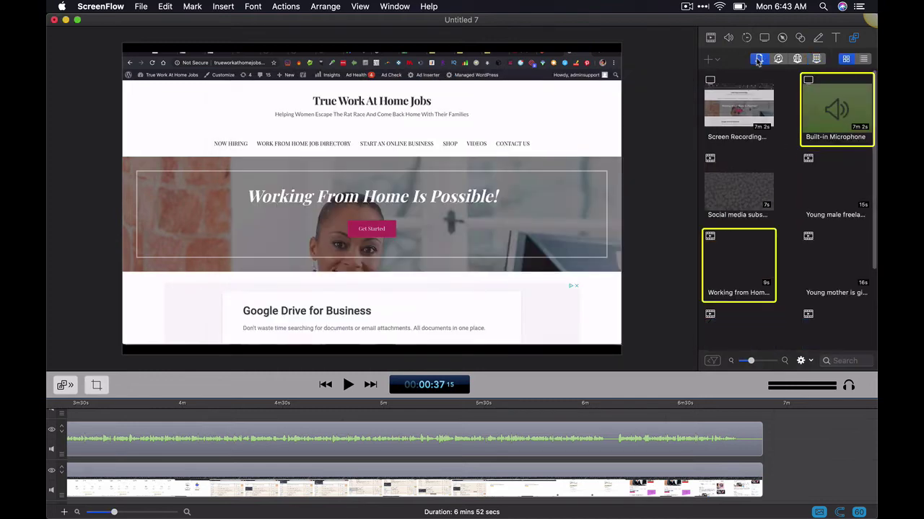
pyautogui.scroll(-3, 750, 214)
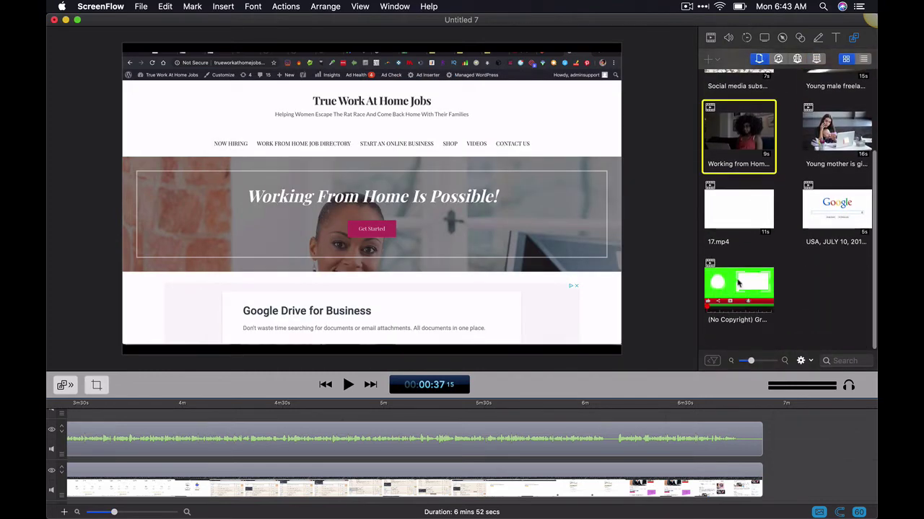
pyautogui.moveTo(738, 289); pyautogui.dragTo(798, 441)
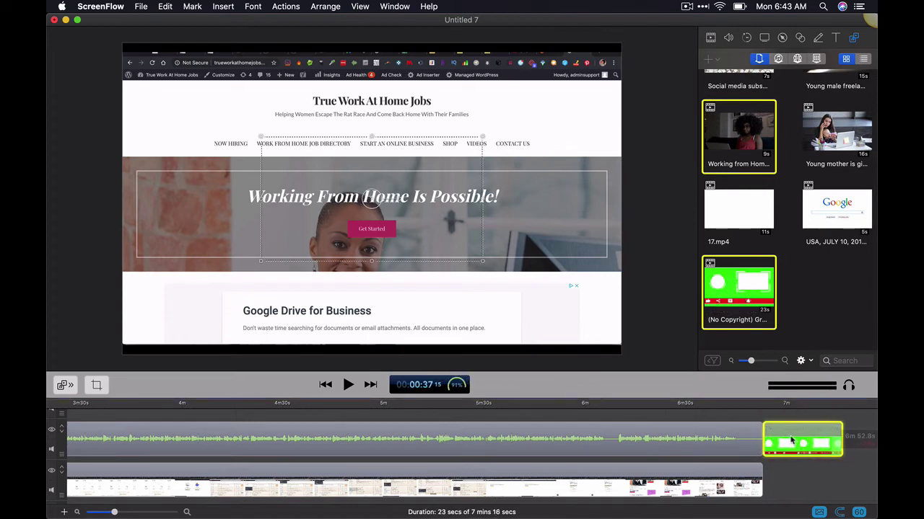
pyautogui.hscroll(-2, 191, 459)
pyautogui.hscroll(-5, 191, 460)
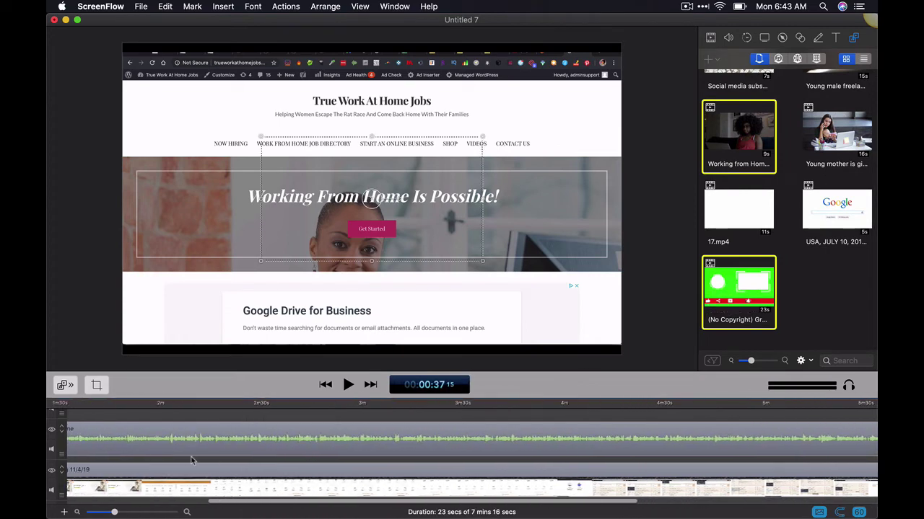
pyautogui.moveTo(112, 405); pyautogui.dragTo(824, 404)
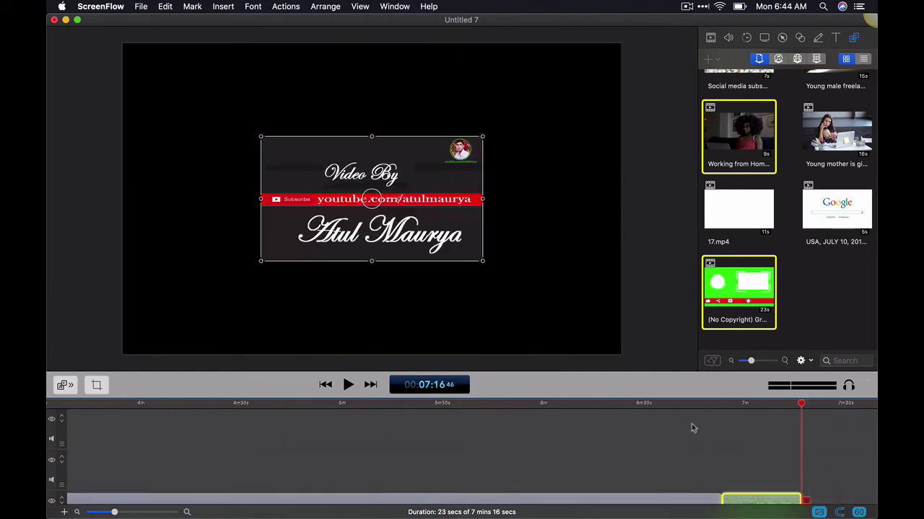
pyautogui.scroll(2, 685, 429)
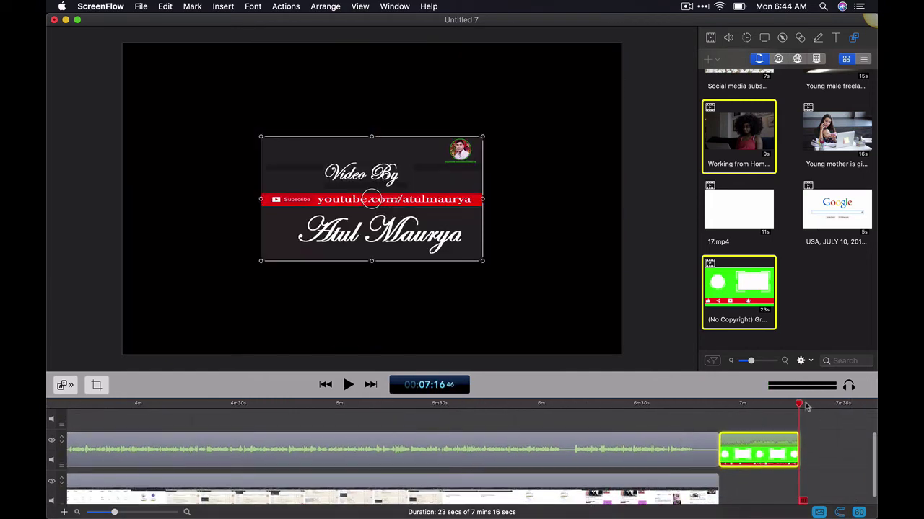
# - Split the end screen at 7:03, delete the right piece, and scale it to fill (250%)
pyautogui.moveTo(799, 405); pyautogui.dragTo(754, 405)
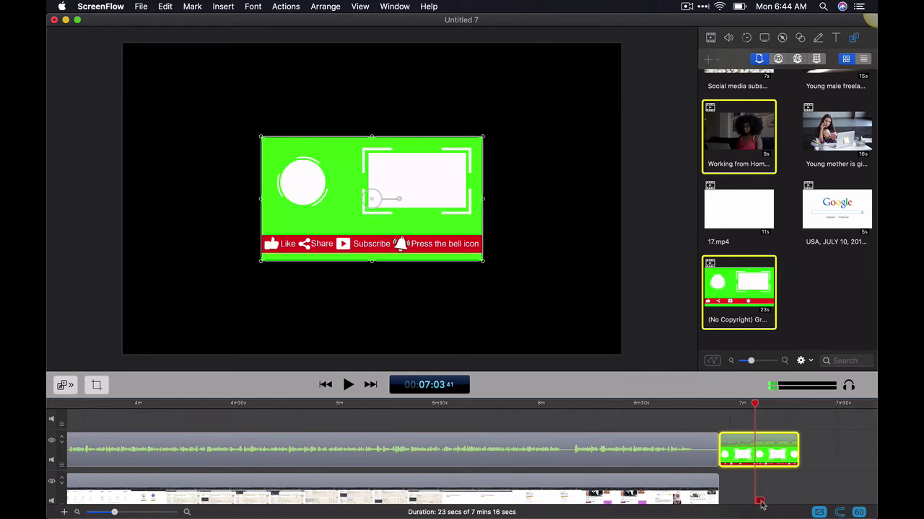
pyautogui.press('t')
pyautogui.moveTo(779, 452); pyautogui.dragTo(787, 449)
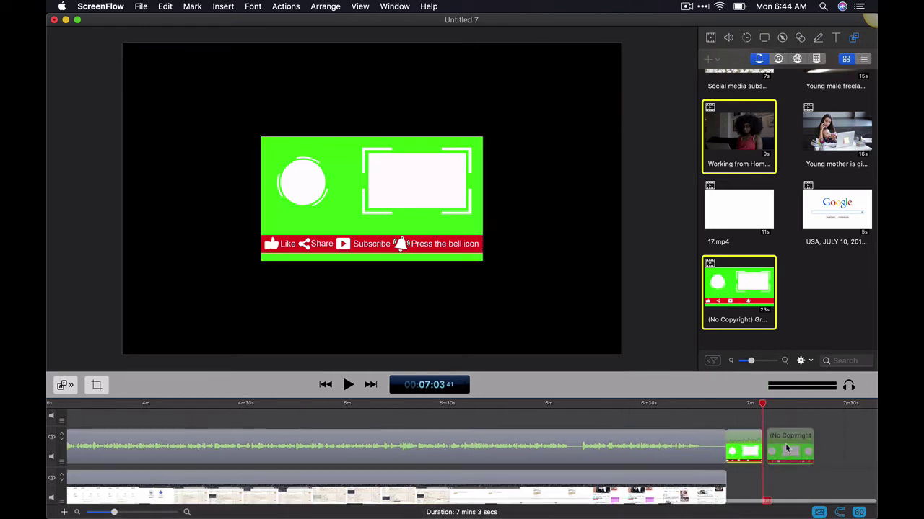
pyautogui.press('Delete')
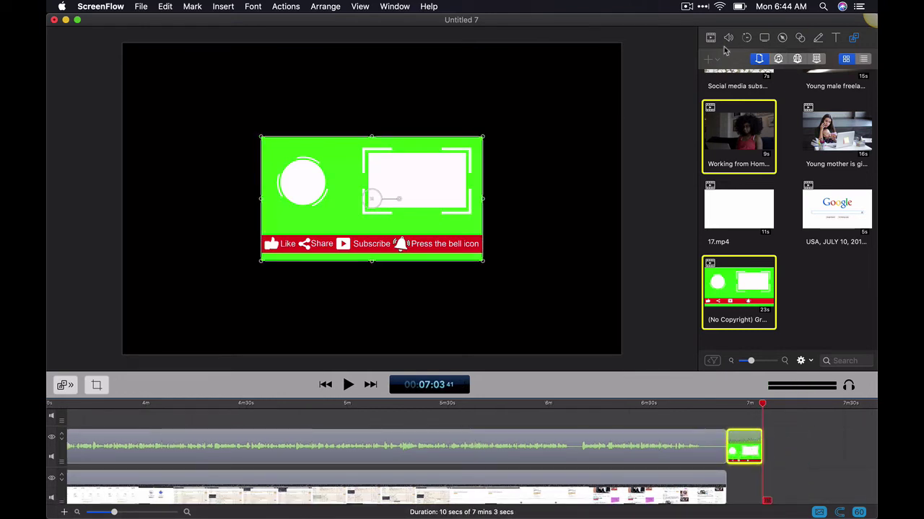
pyautogui.click(709, 38)
pyautogui.click(784, 99)
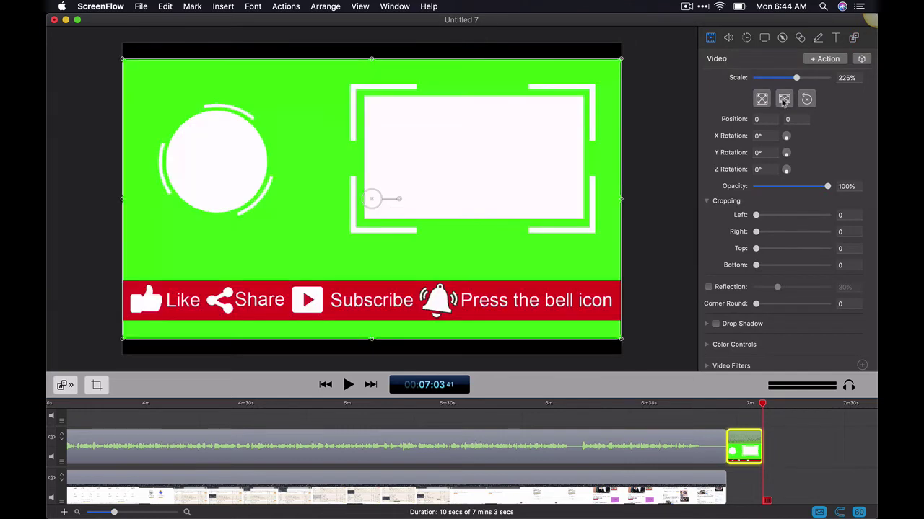
# - Add a Chroma Key video filter to the end screen clip to knock out its green background
pyautogui.click(746, 403)
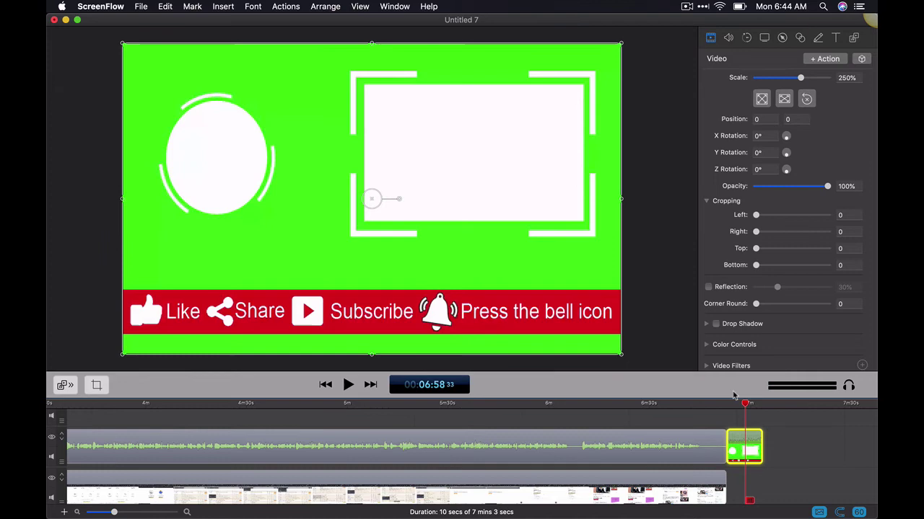
pyautogui.scroll(-1, 767, 320)
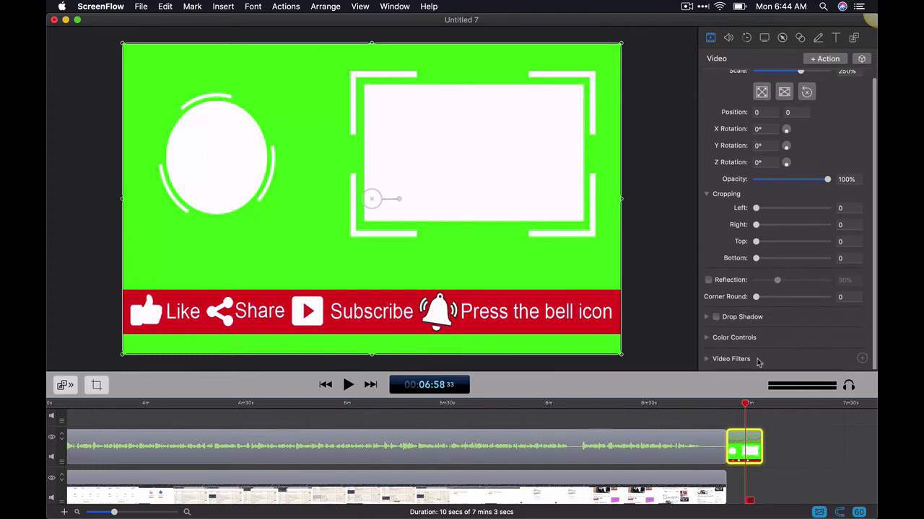
pyautogui.click(862, 359)
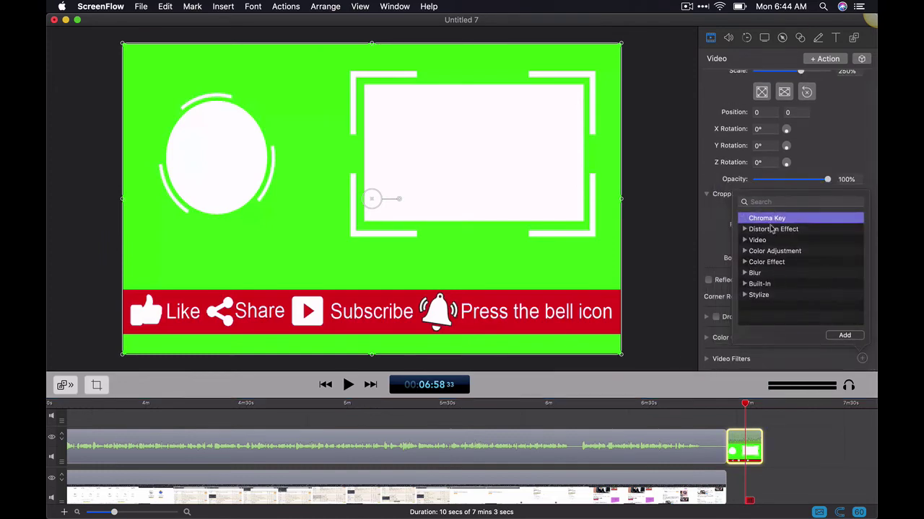
pyautogui.click(842, 336)
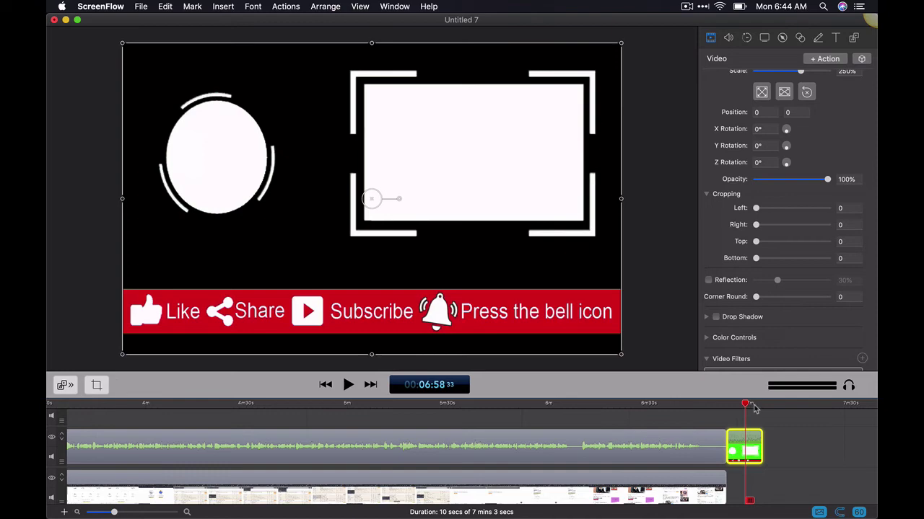
# - Add an ending transition to the end screen clip and play the ending to preview the fade
pyautogui.rightClick(753, 442)
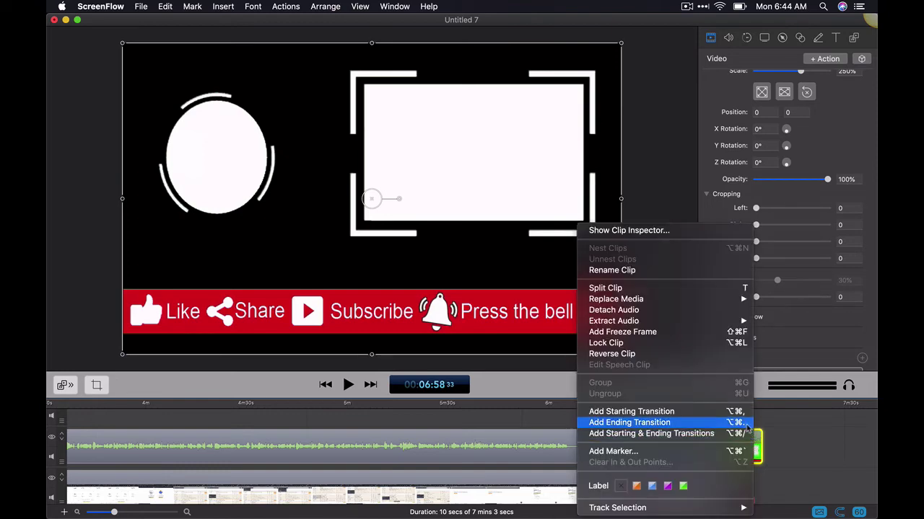
pyautogui.click(746, 426)
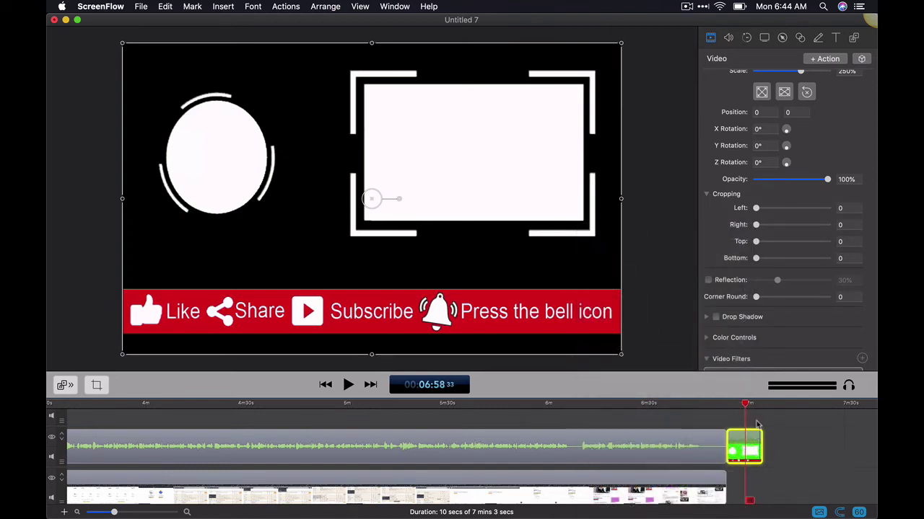
pyautogui.click(348, 385)
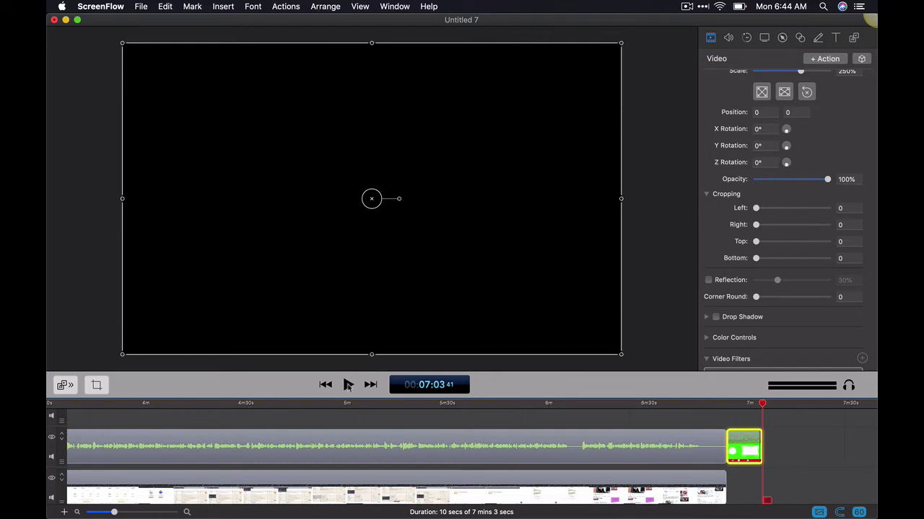
# - Open Add File from the Media Library and search for music files with 'e'
pyautogui.click(852, 39)
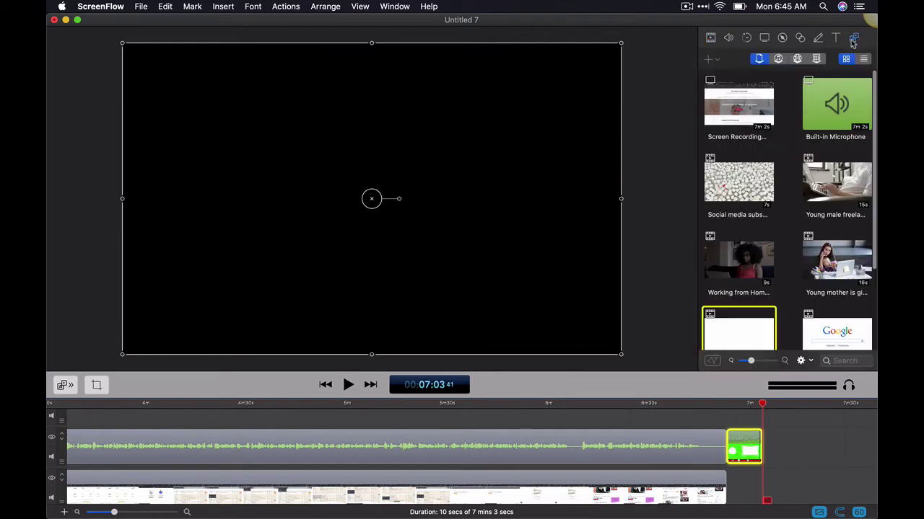
pyautogui.click(710, 60)
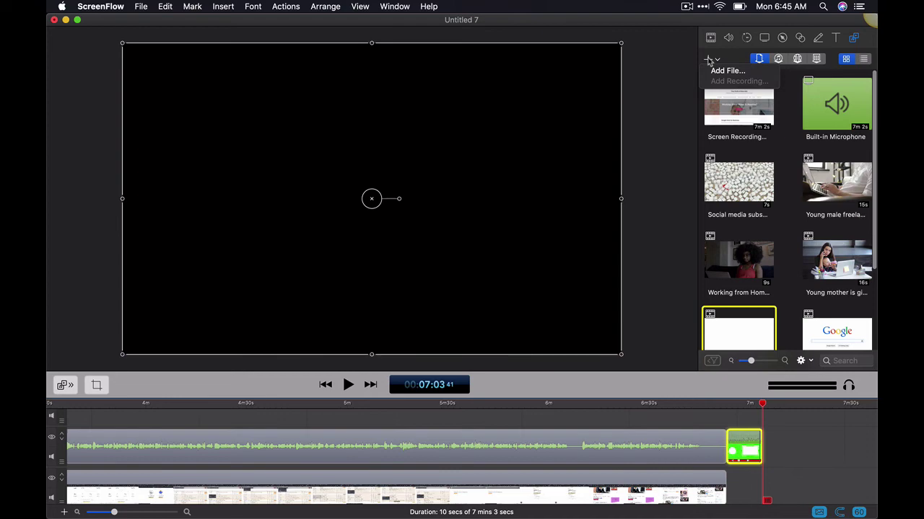
pyautogui.click(714, 72)
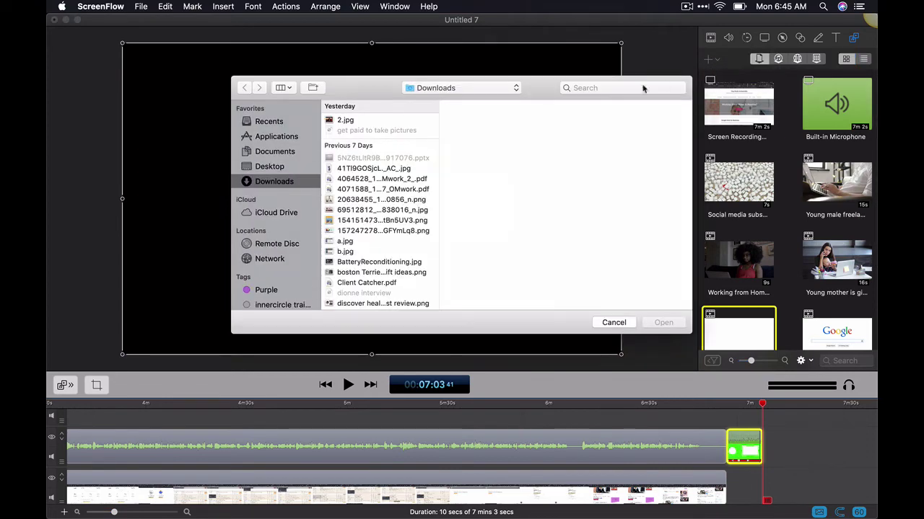
pyautogui.click(623, 91)
pyautogui.write('es')
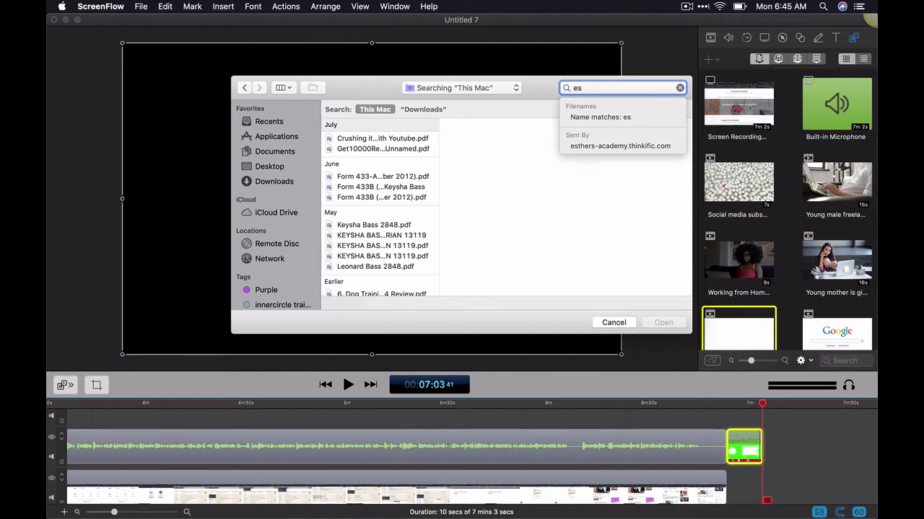
pyautogui.scroll(-3, 350, 259)
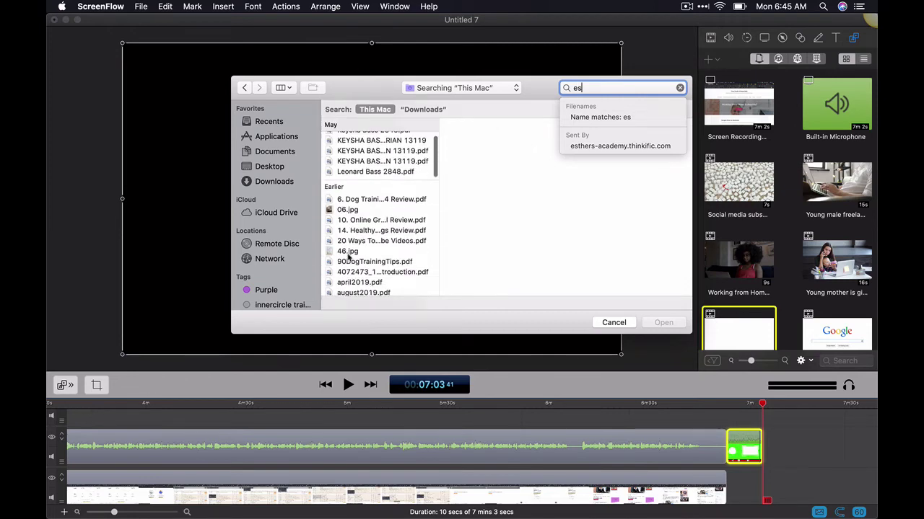
pyautogui.scroll(-4, 376, 210)
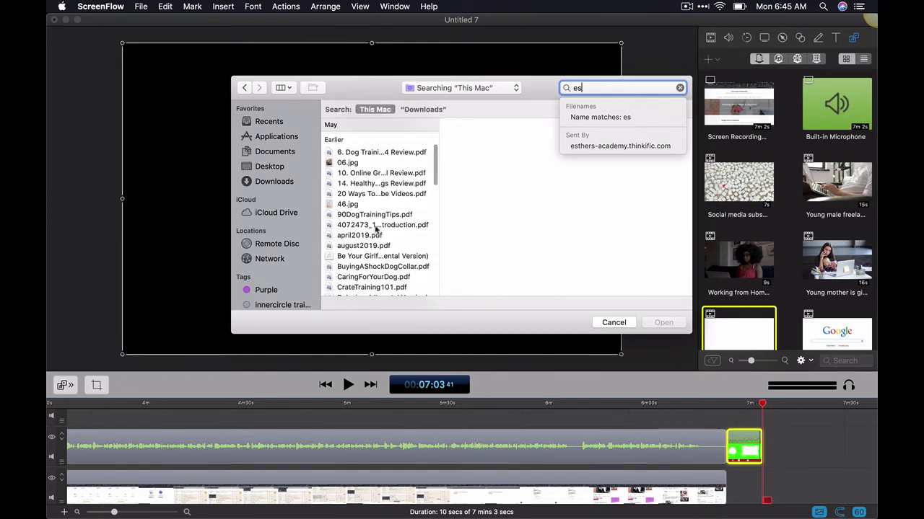
# - Preview the Delusional and Do You Wanna Follow tracks, then import Do You Wanna Follow
pyautogui.click(382, 250)
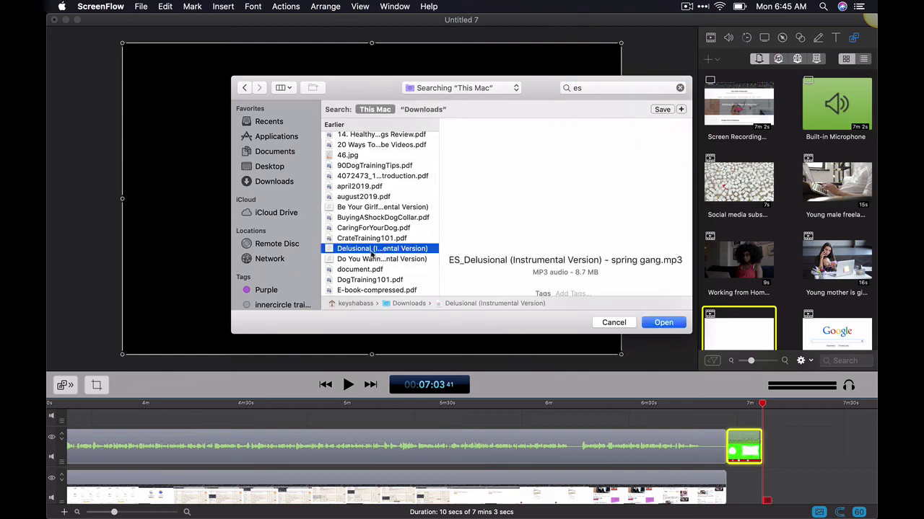
pyautogui.click(566, 185)
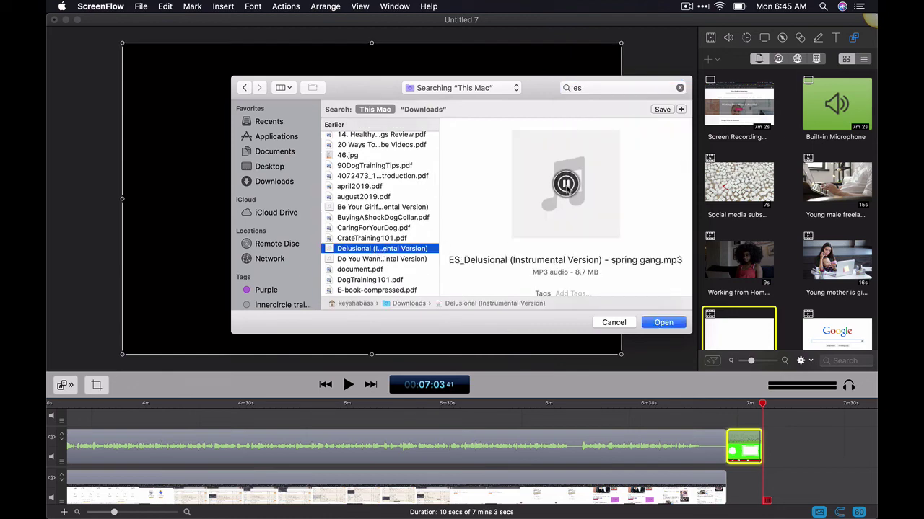
pyautogui.click(567, 185)
pyautogui.click(387, 260)
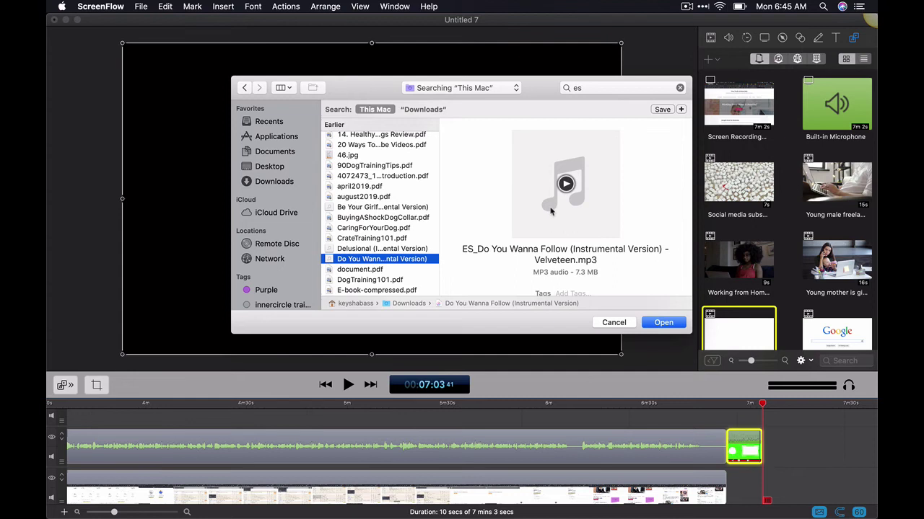
pyautogui.click(565, 184)
pyautogui.click(655, 326)
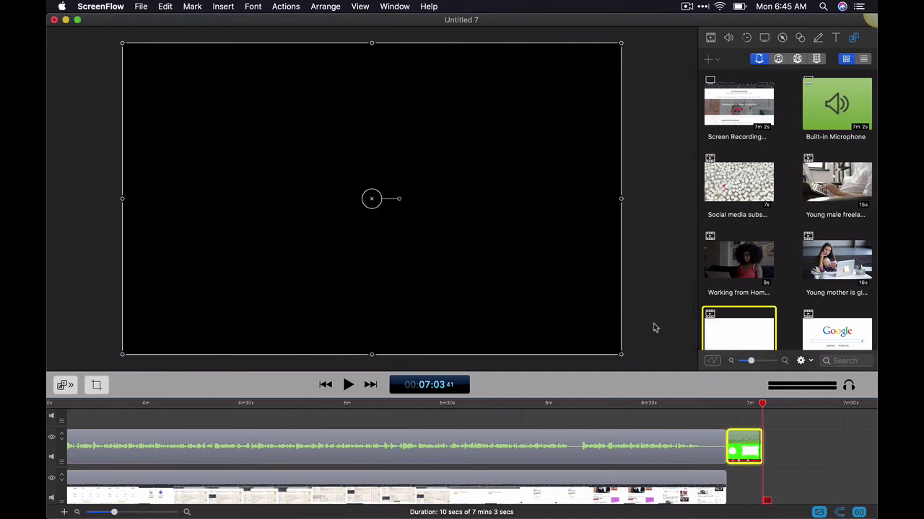
# - Drag ES_Do You Wanna Follow onto its own timeline track and slide it to start at 0:00
pyautogui.scroll(-3, 786, 257)
pyautogui.scroll(-2, 786, 257)
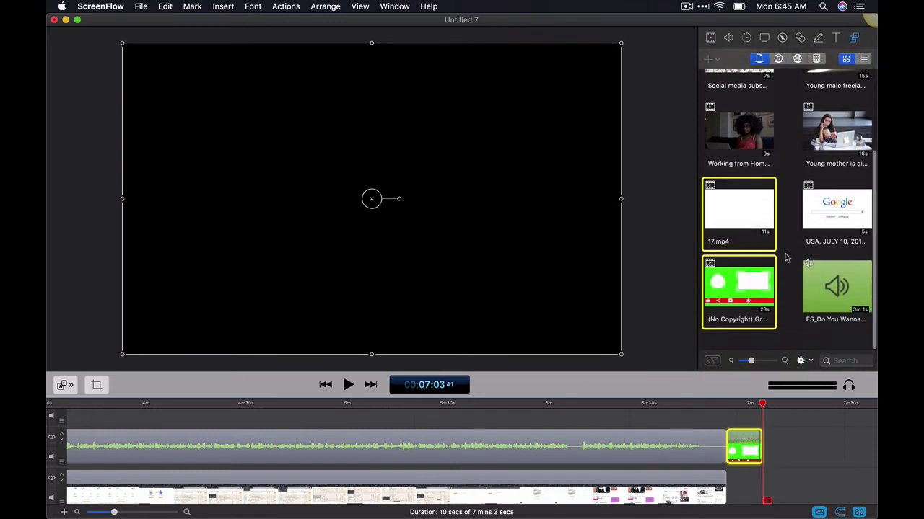
pyautogui.moveTo(821, 291); pyautogui.dragTo(311, 501)
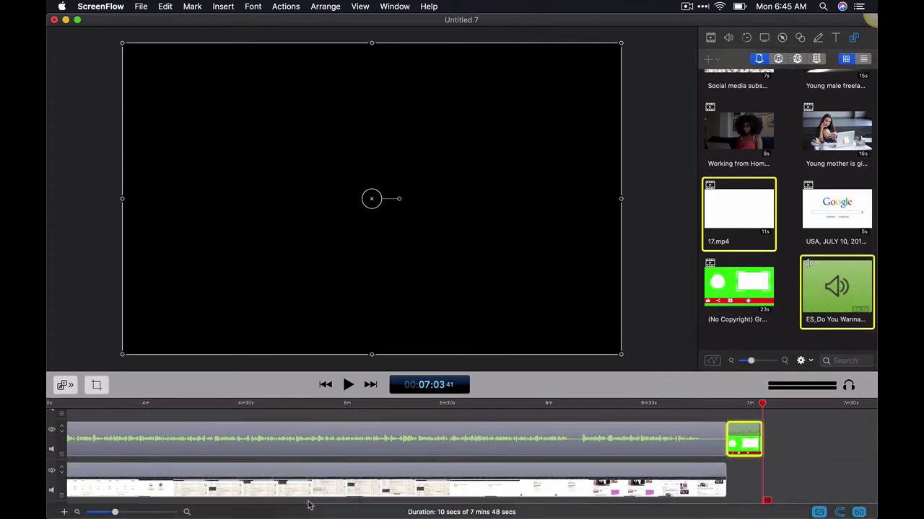
pyautogui.moveTo(354, 478); pyautogui.dragTo(284, 478)
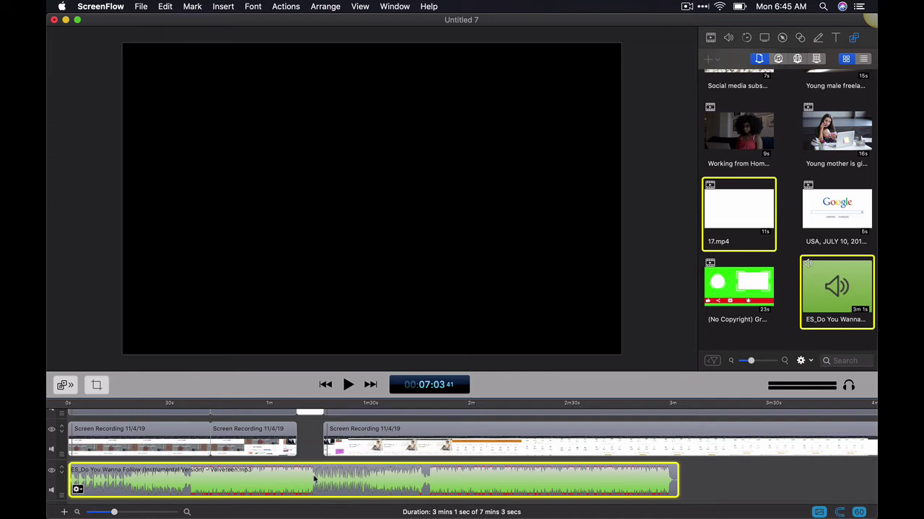
# - Set the ES_Do You Wanna Follow volume to 6% in the Audio inspector, then play, pause and resume the opening
pyautogui.click(728, 37)
pyautogui.moveTo(796, 83); pyautogui.dragTo(753, 83)
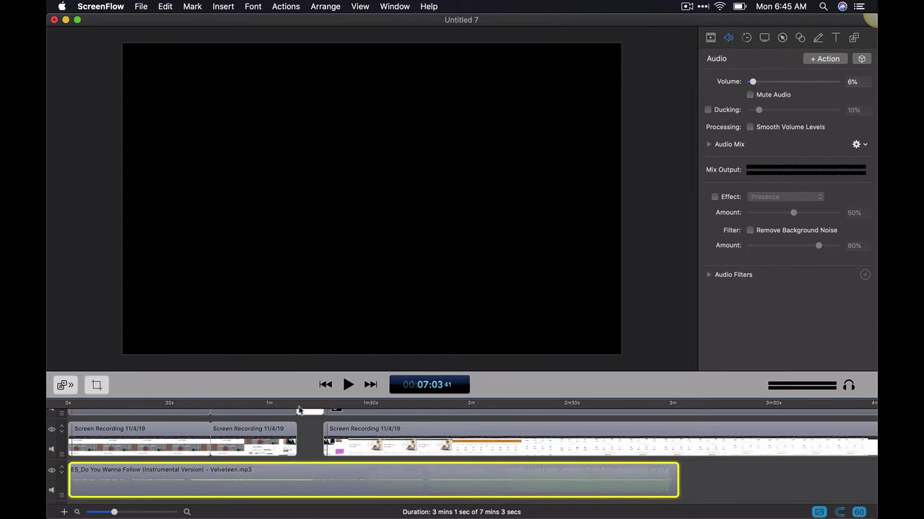
pyautogui.scroll(-5, 72, 486)
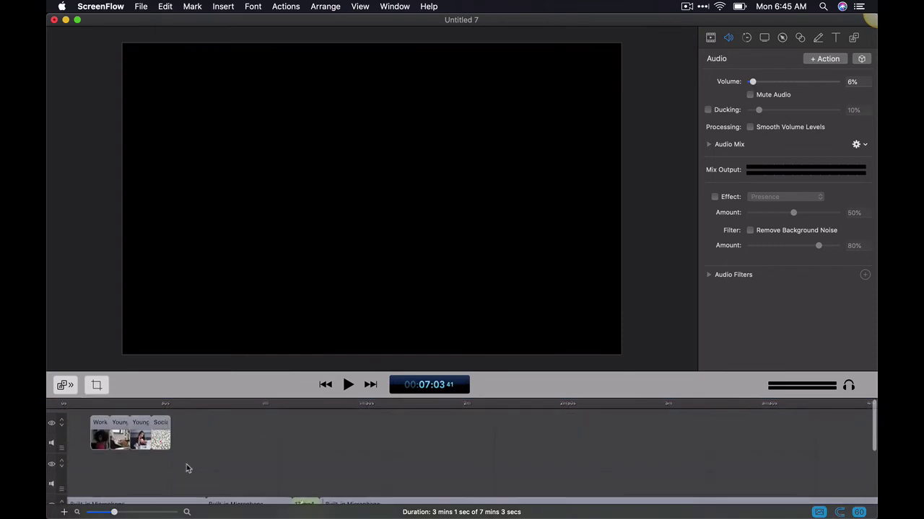
pyautogui.click(348, 385)
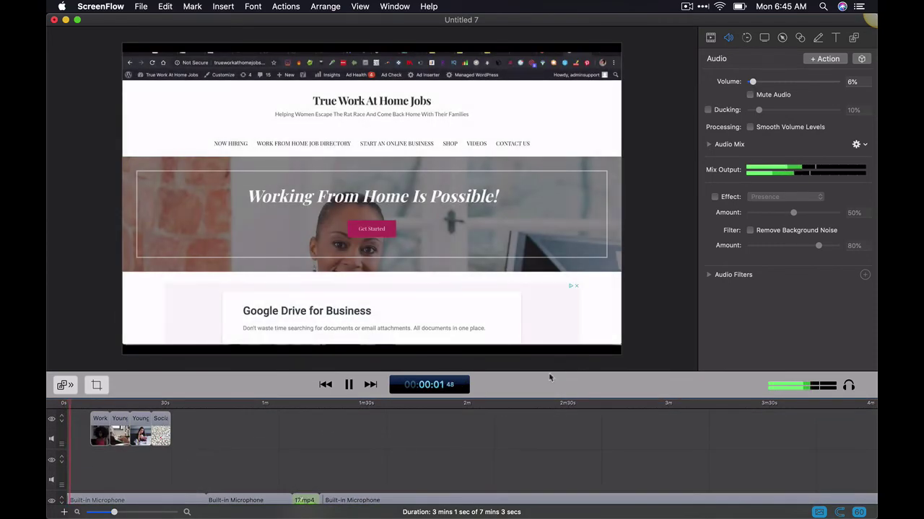
pyautogui.scroll(5, 461, 438)
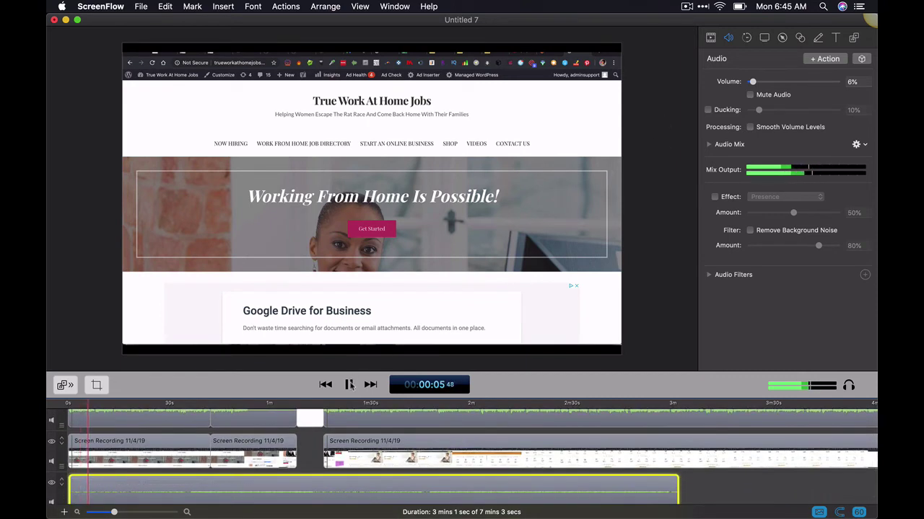
pyautogui.click(349, 385)
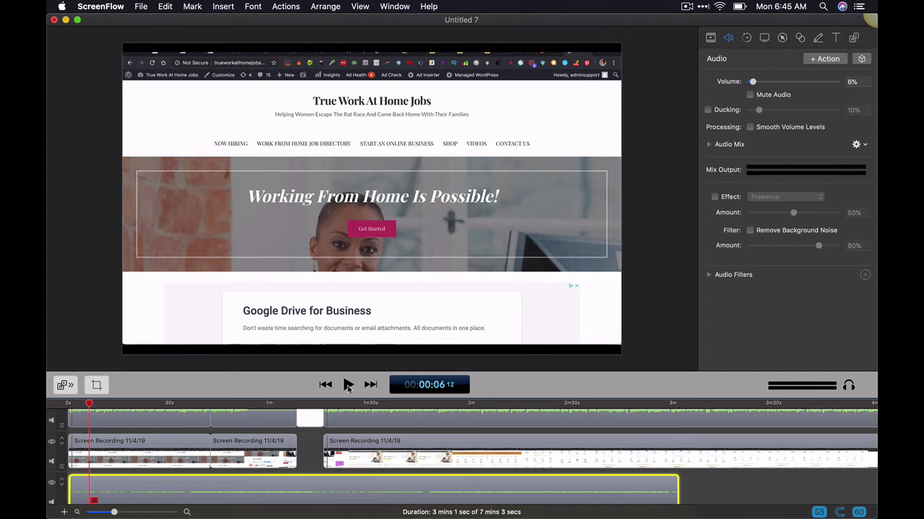
pyautogui.click(348, 385)
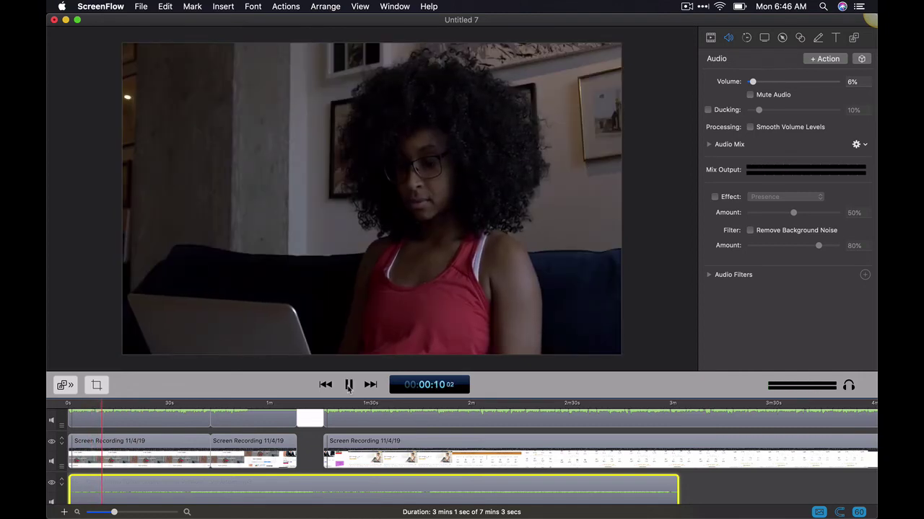
# - Split the music clip at 1:07, shift its second part about 8 s later, and preview the gap
pyautogui.click(348, 385)
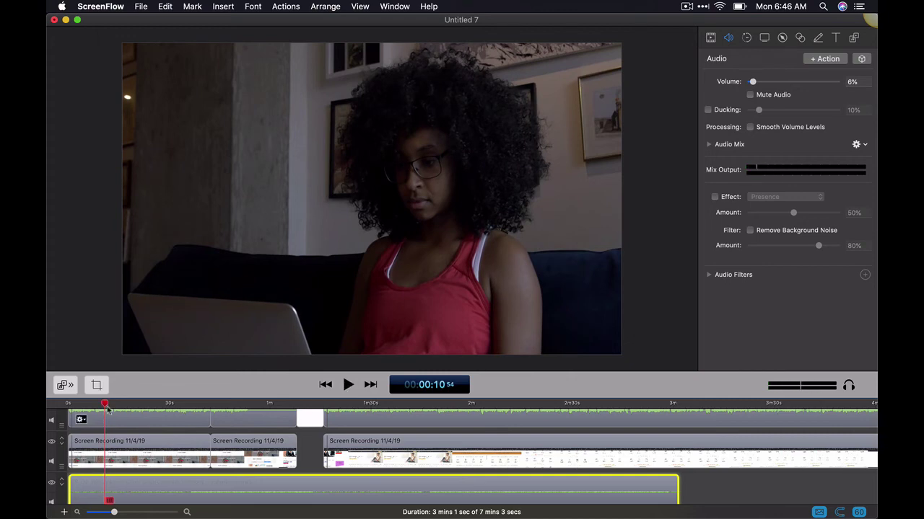
pyautogui.moveTo(106, 408); pyautogui.dragTo(300, 417)
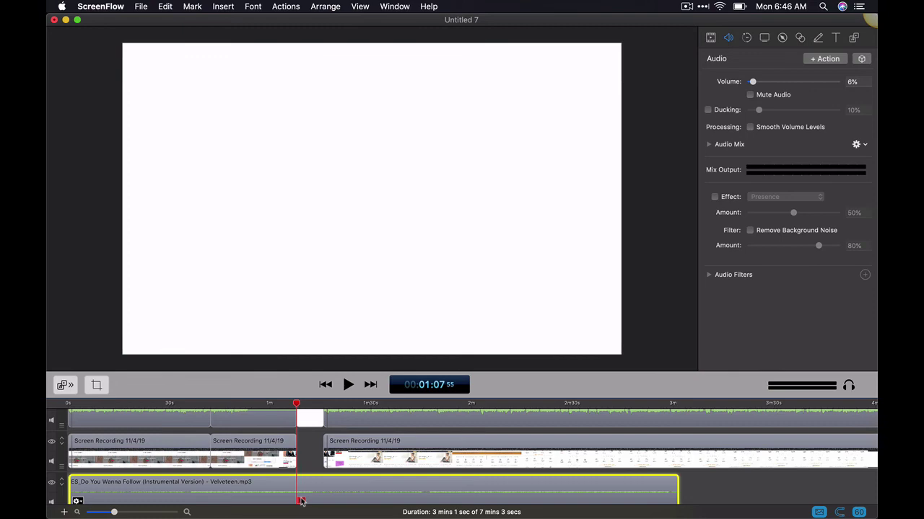
pyautogui.press('t')
pyautogui.moveTo(334, 494); pyautogui.dragTo(357, 488)
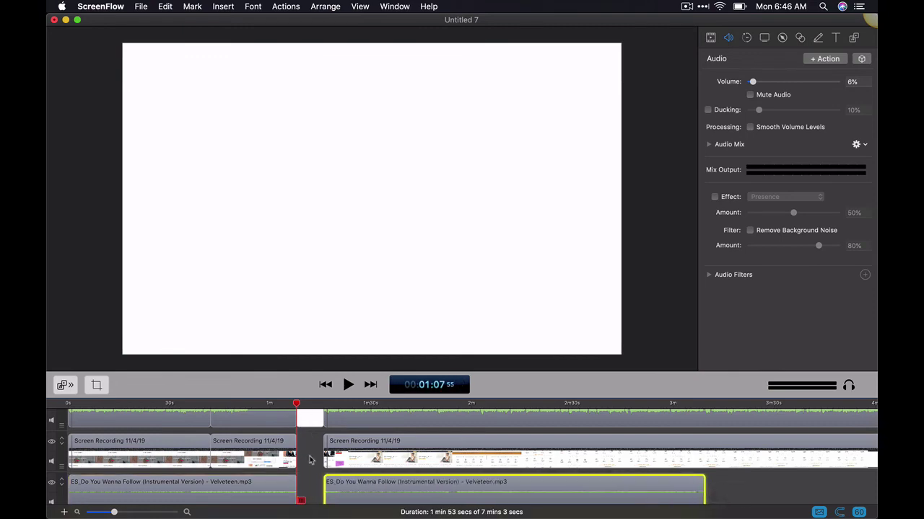
pyautogui.moveTo(296, 405); pyautogui.dragTo(288, 405)
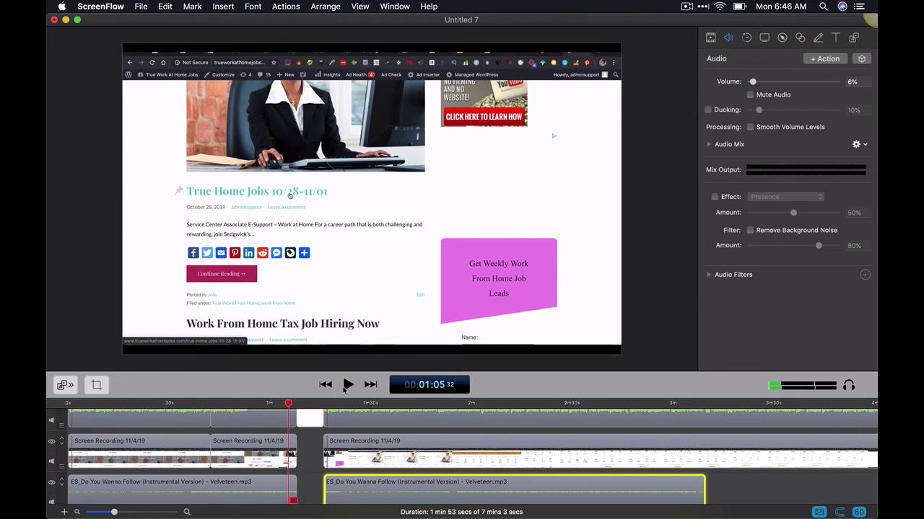
pyautogui.click(345, 386)
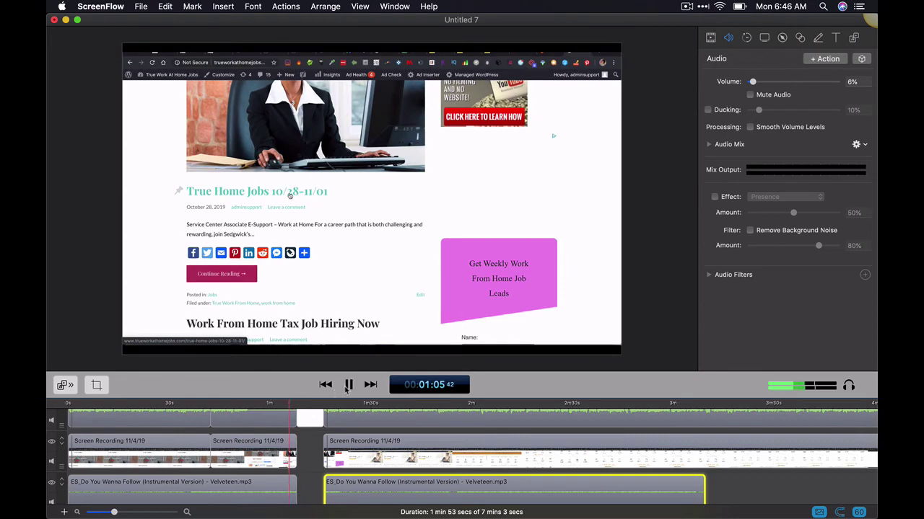
# - Add ending transitions to the first music part and the second Screen Recording clip
pyautogui.click(275, 496)
pyautogui.rightClick(275, 496)
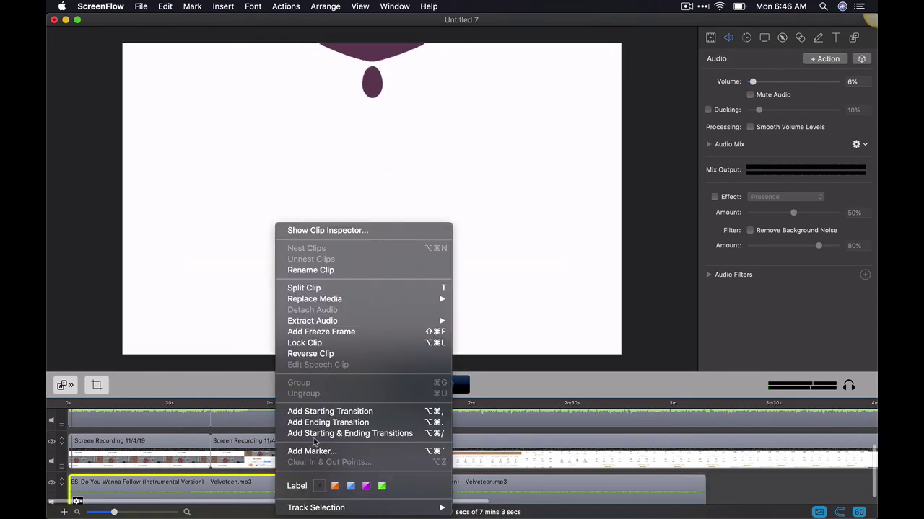
pyautogui.click(317, 422)
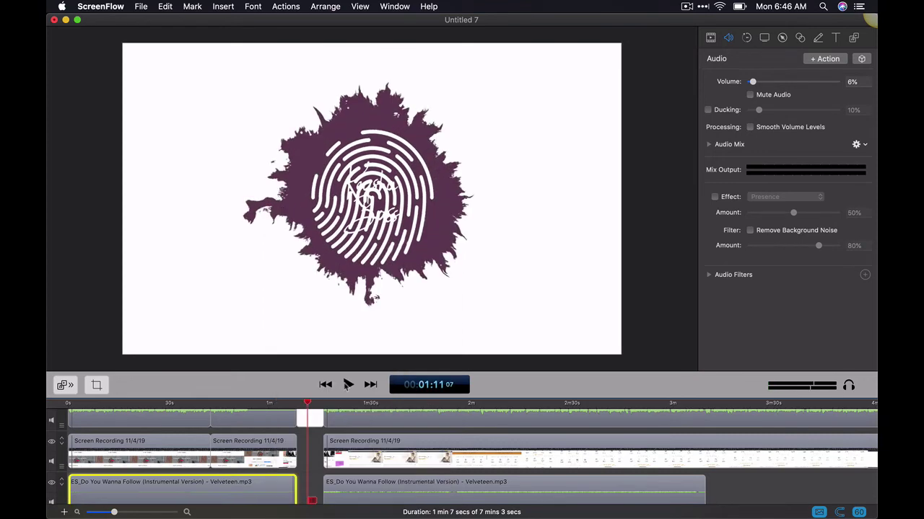
pyautogui.click(281, 454)
pyautogui.rightClick(282, 455)
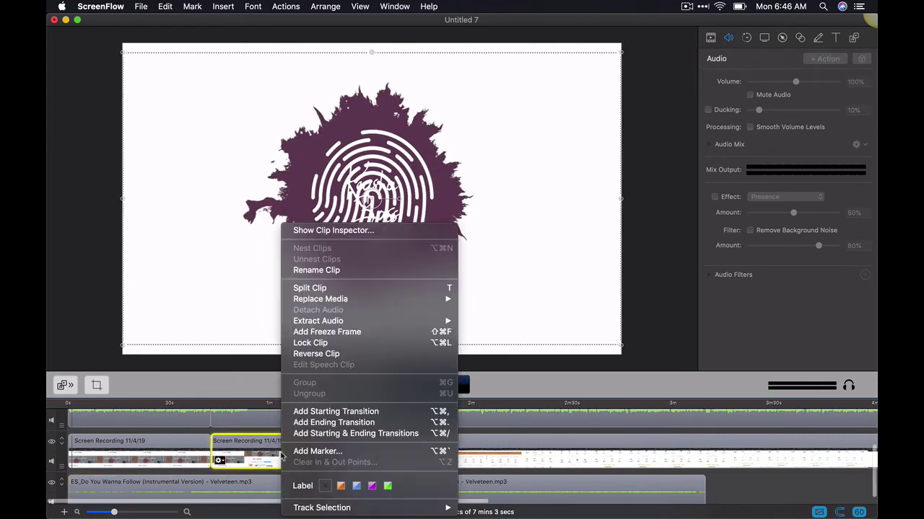
pyautogui.click(311, 424)
# - Add an ending transition to the microphone audio clip before the logo intro
pyautogui.press('space')
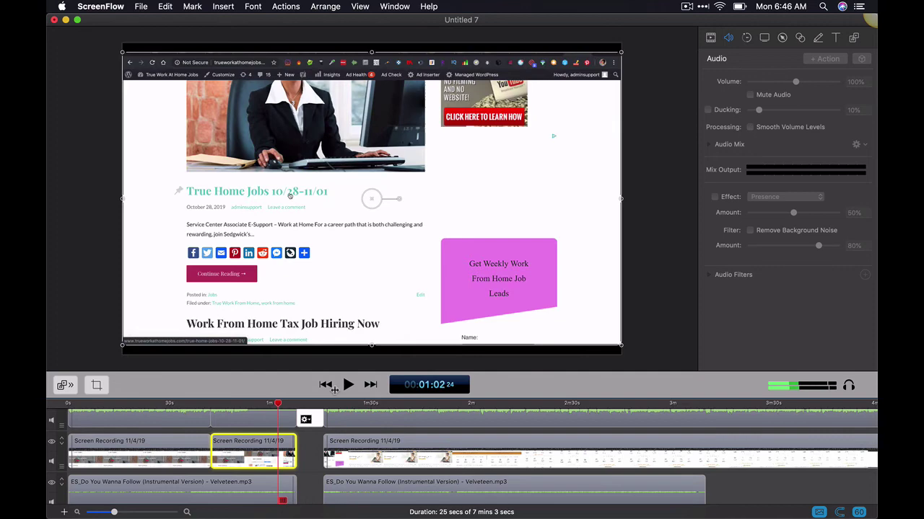
pyautogui.click(291, 413)
pyautogui.rightClick(291, 413)
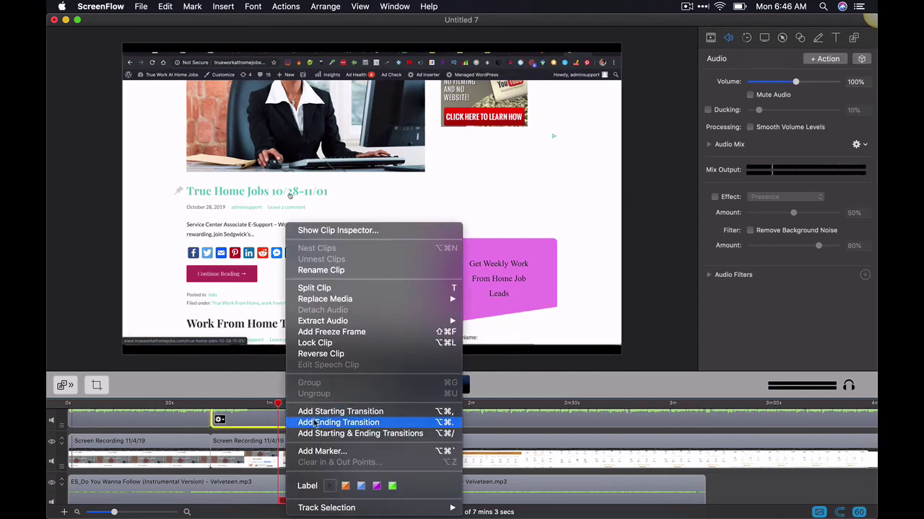
pyautogui.click(315, 423)
# - Play back into the logo intro to check the new fade-outs and silent music gap
pyautogui.click(349, 386)
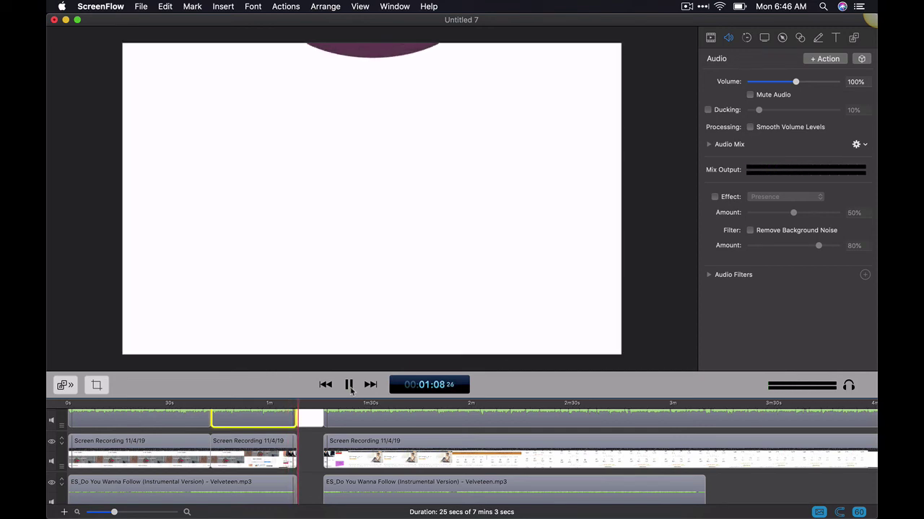
pyautogui.click(348, 386)
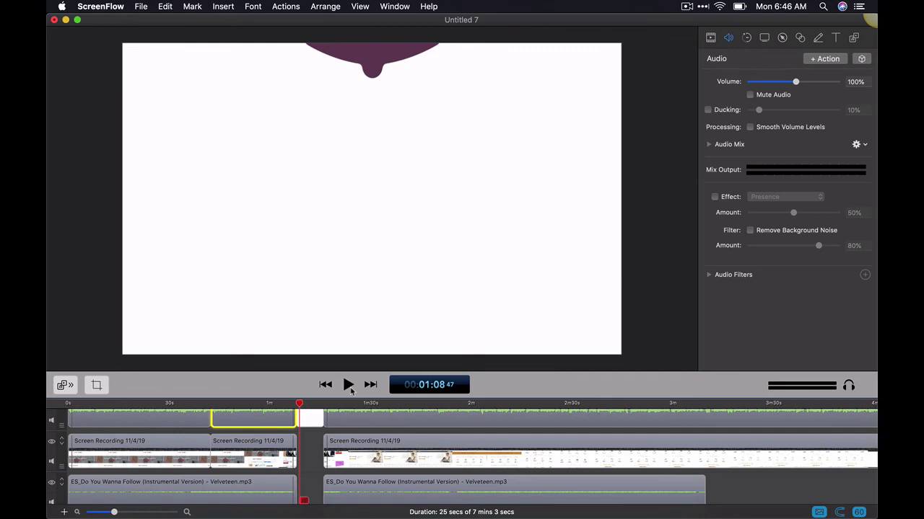
pyautogui.click(349, 386)
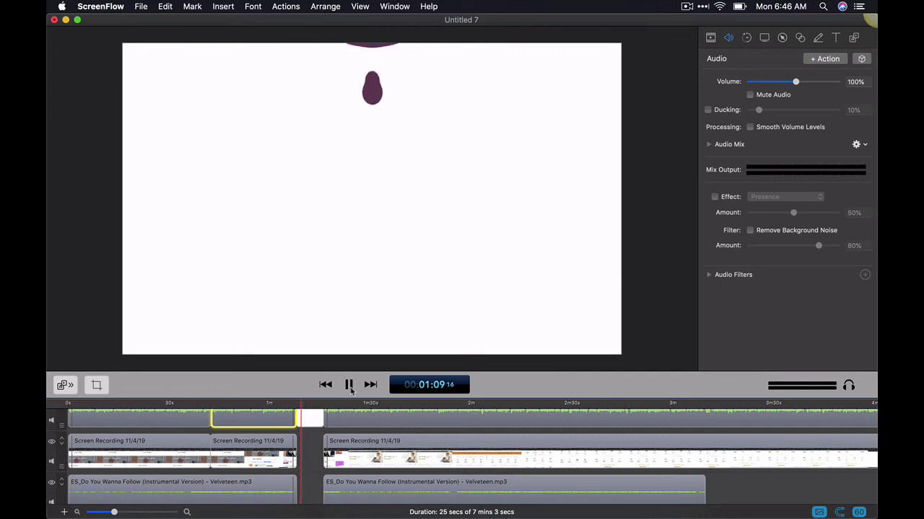
pyautogui.click(350, 387)
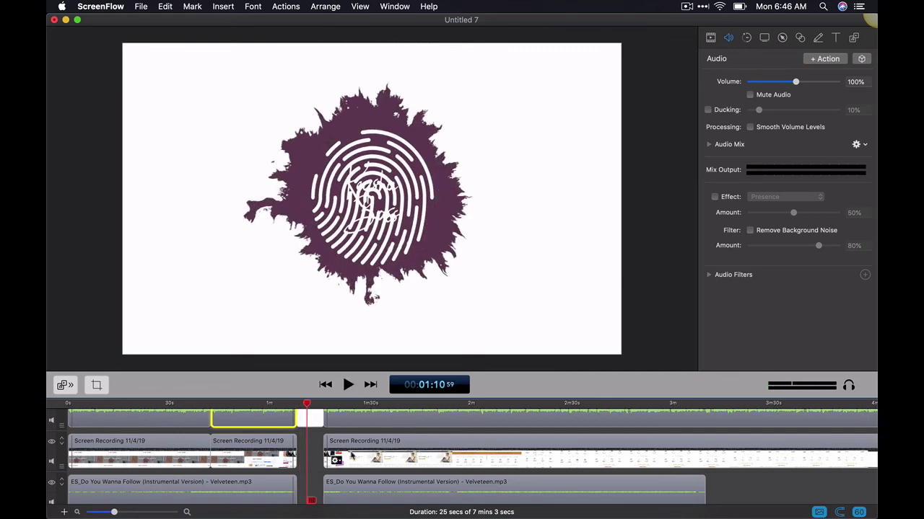
pyautogui.scroll(5, 353, 465)
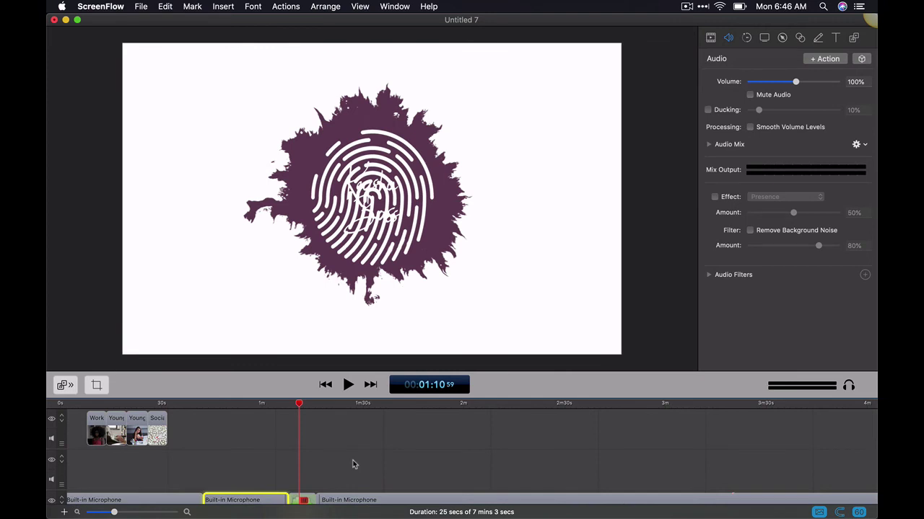
pyautogui.scroll(-3, 353, 460)
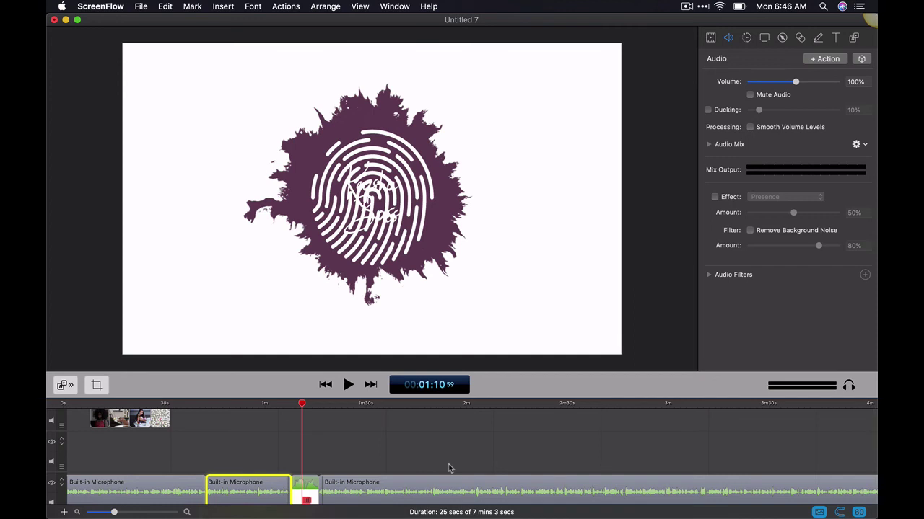
pyautogui.scroll(-2, 474, 446)
pyautogui.hscroll(3, 473, 447)
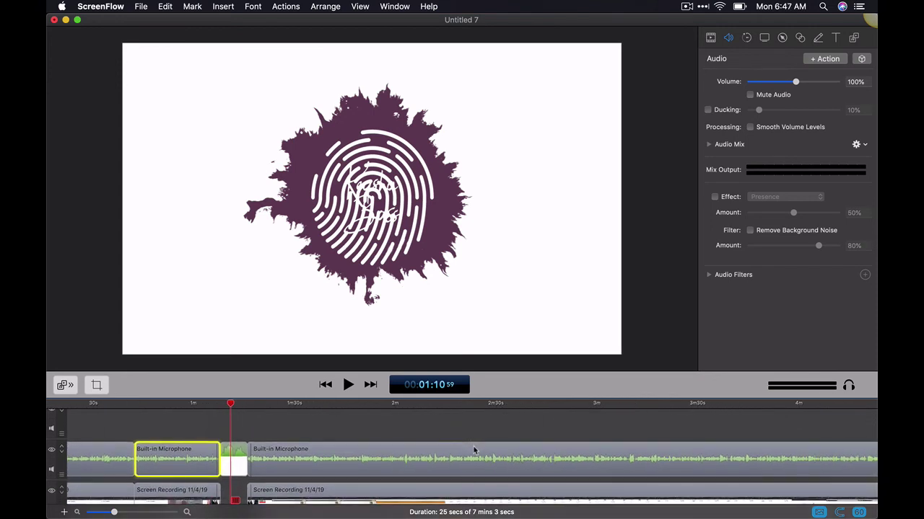
pyautogui.scroll(-1, 533, 446)
pyautogui.hscroll(2, 533, 446)
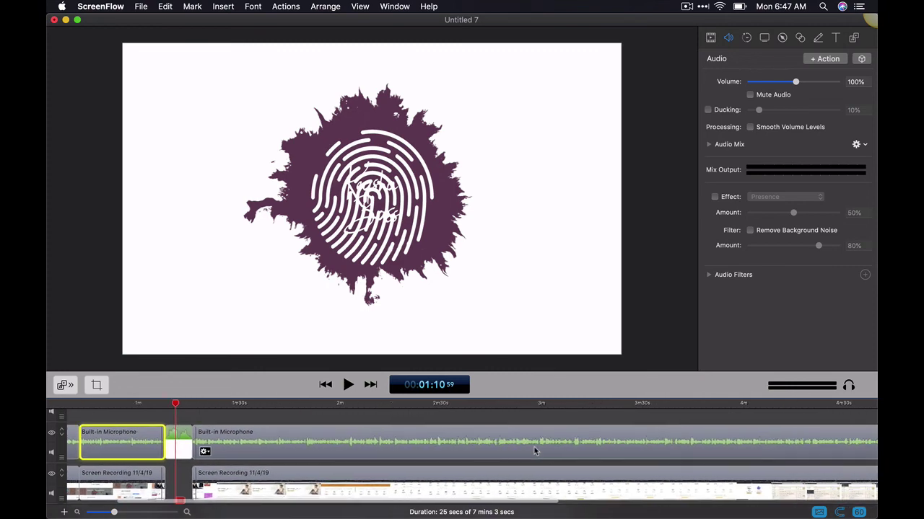
pyautogui.hscroll(1, 534, 448)
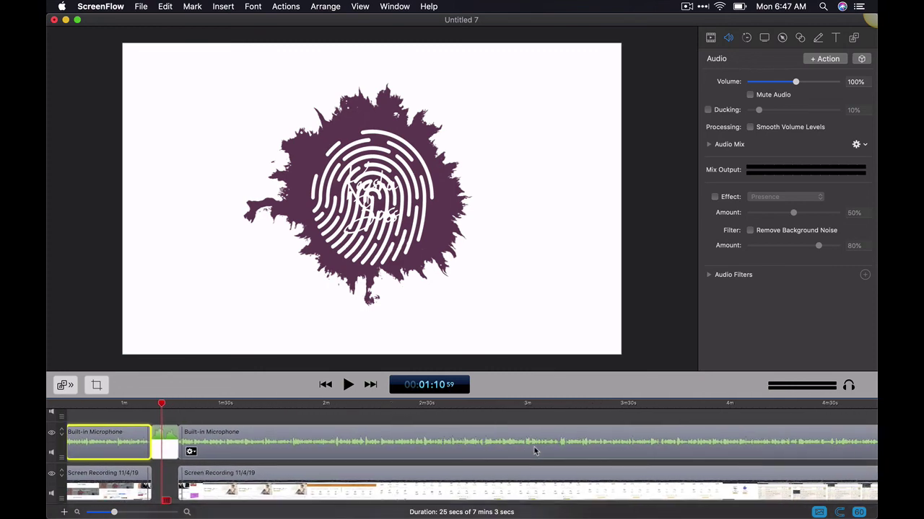